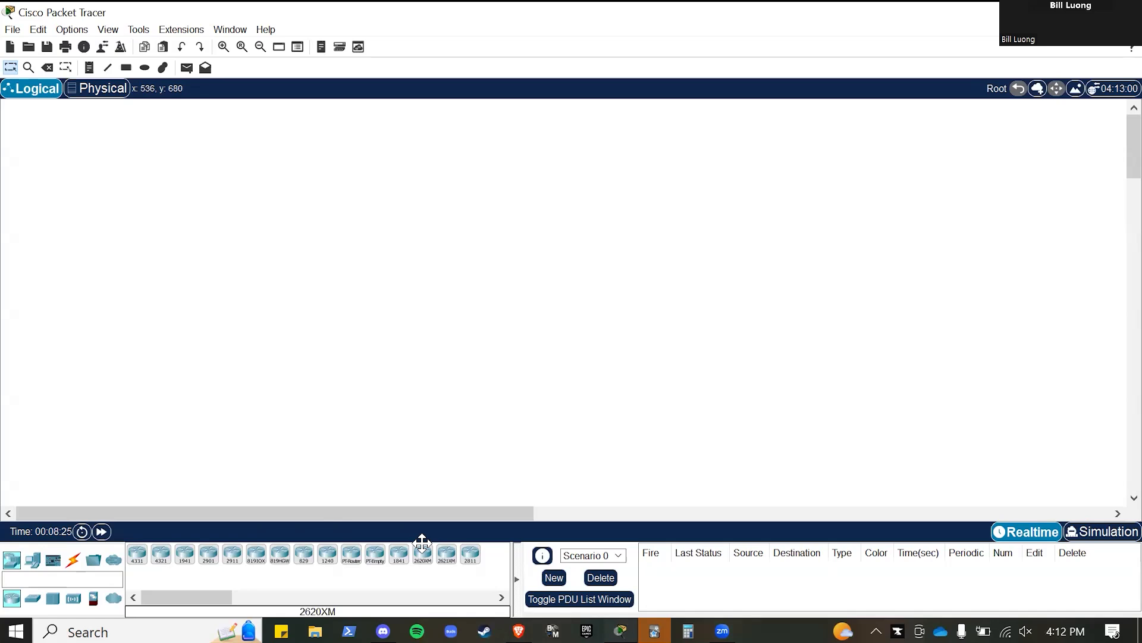
left_click(138, 554)
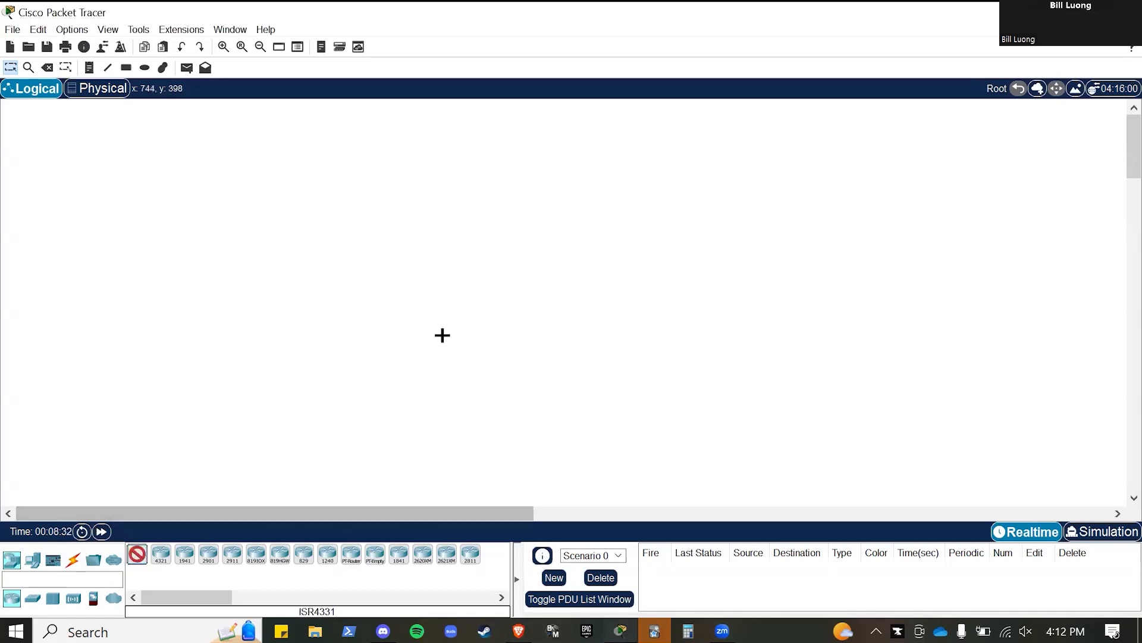
left_click(554, 265)
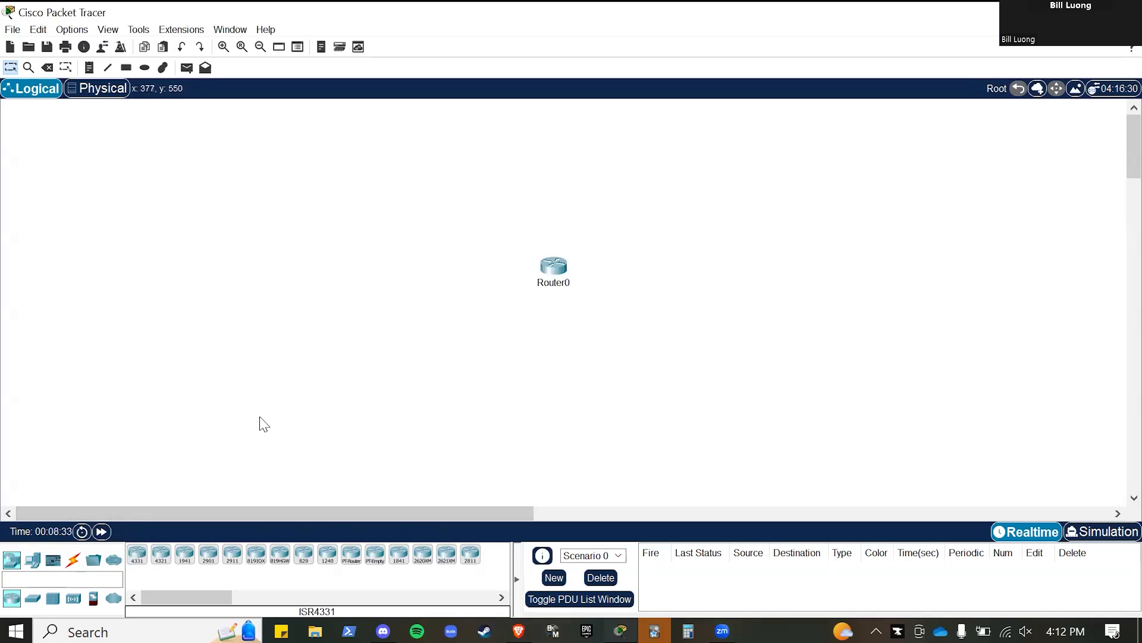
left_click(35, 601)
left_click_drag(634, 298, 498, 237)
key("Delete")
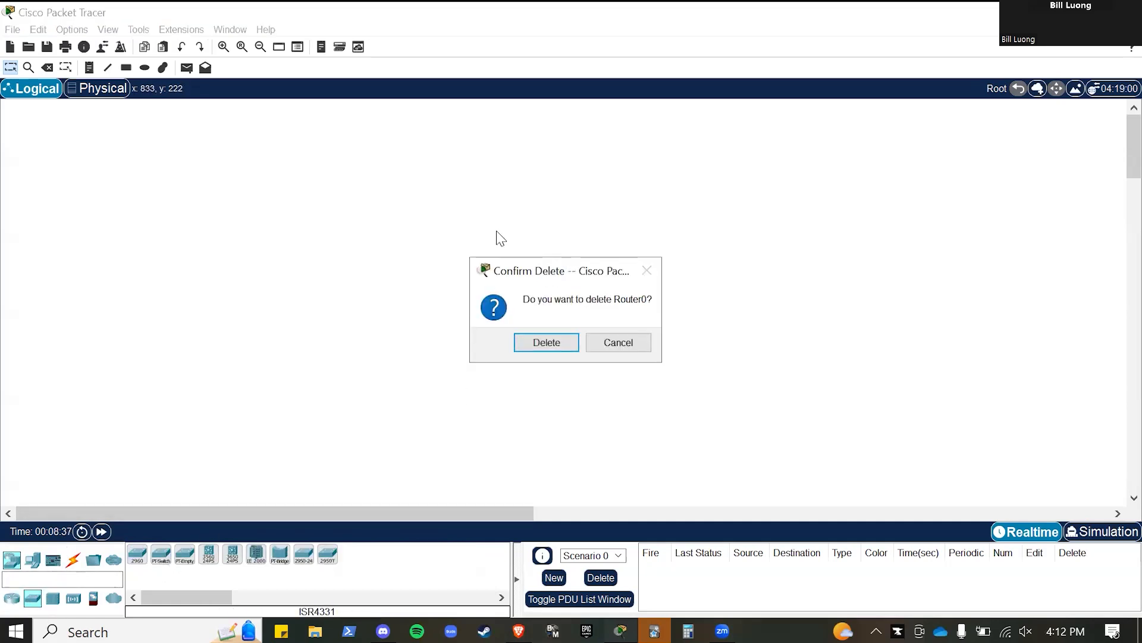
left_click(552, 347)
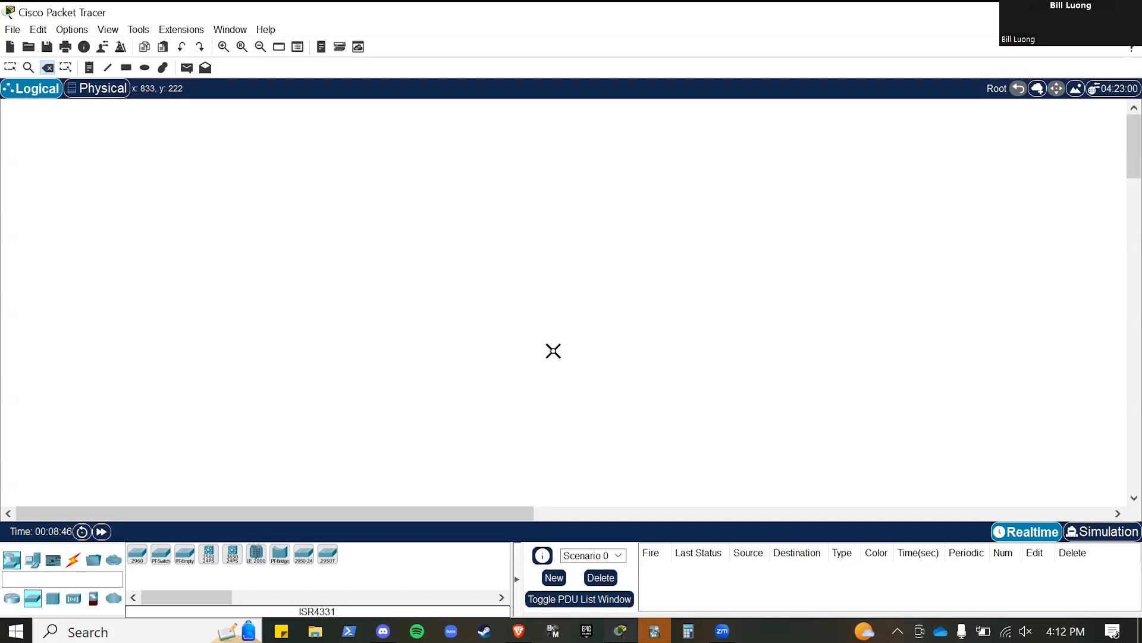
Place an ISR4331 router in the logical workspace and a 2960 switch to the right of it, level with the router.
left_click(11, 597)
left_click(137, 553)
left_click(549, 220)
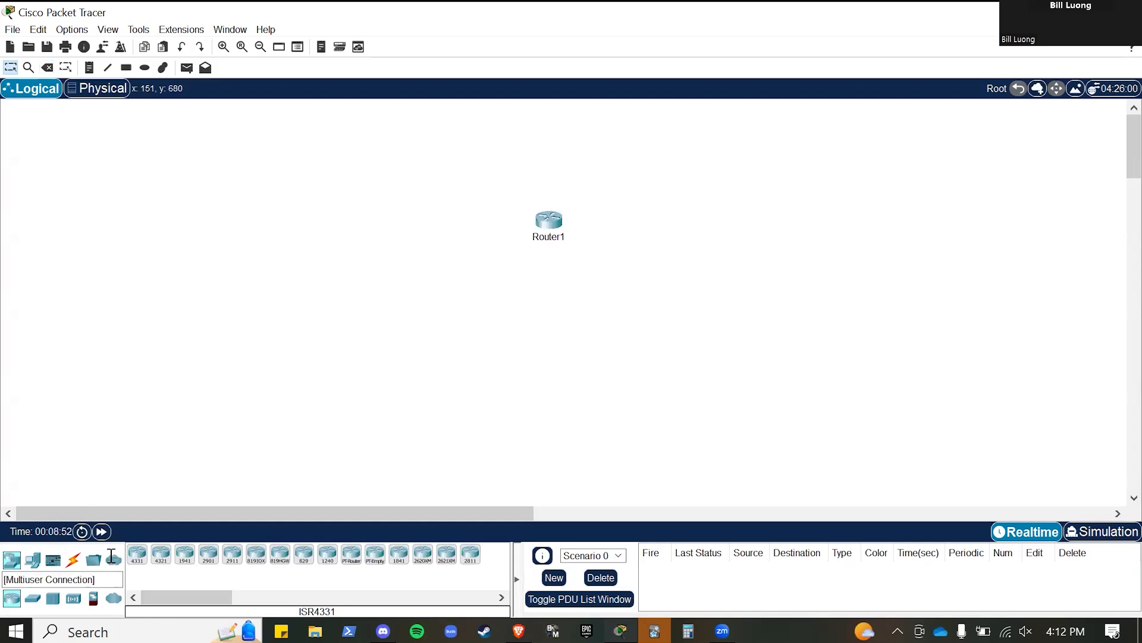
left_click(32, 597)
left_click(137, 553)
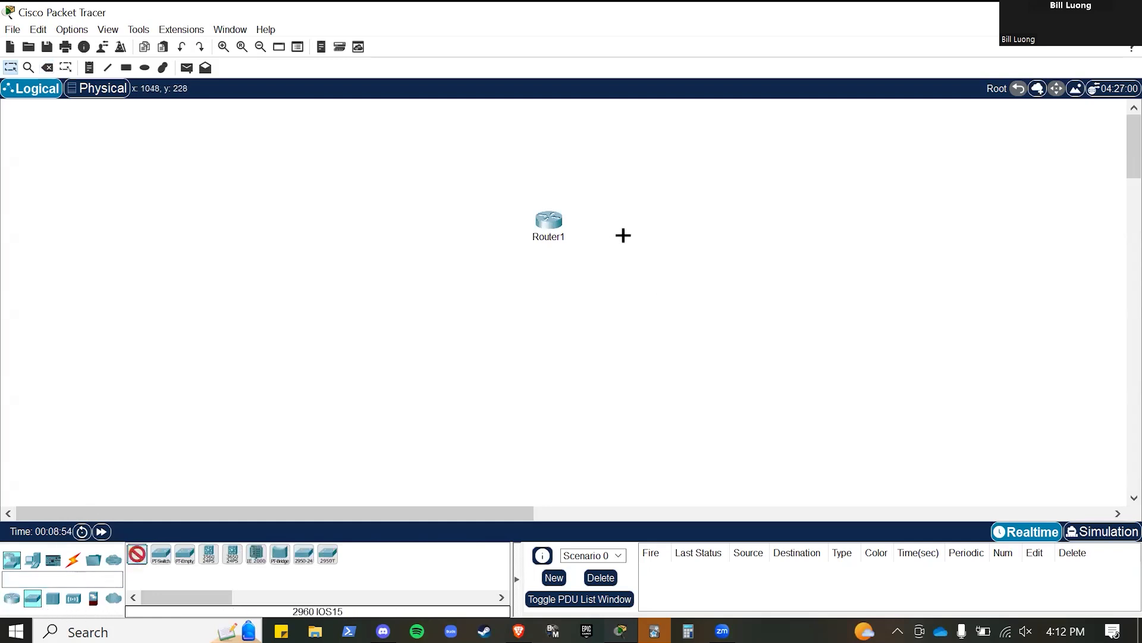
left_click(662, 226)
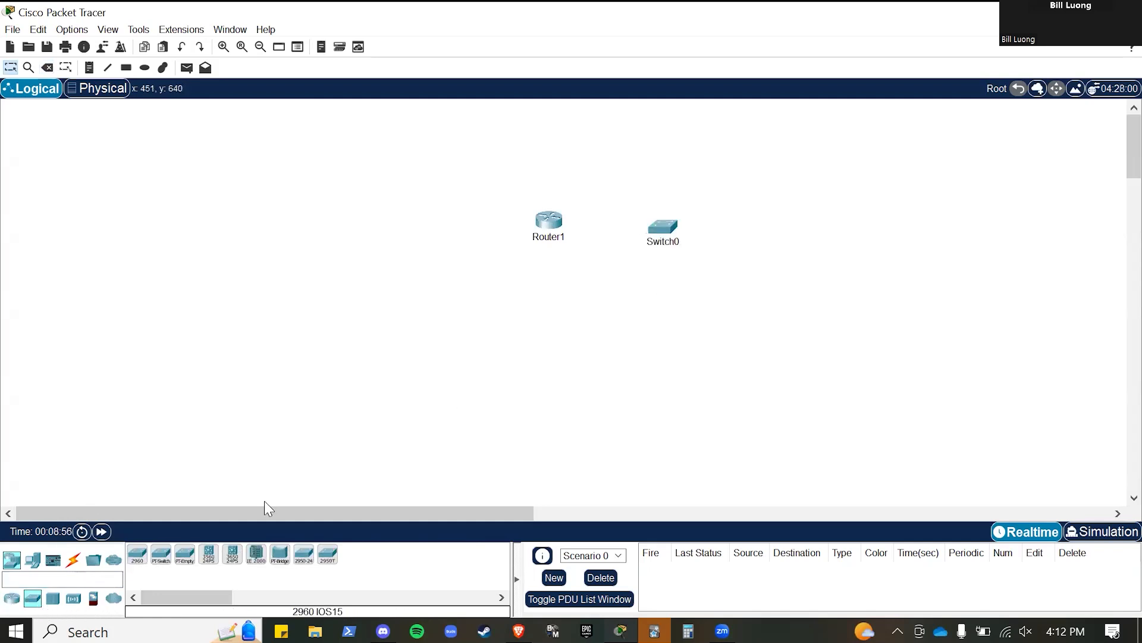
left_click_drag(674, 245, 679, 241)
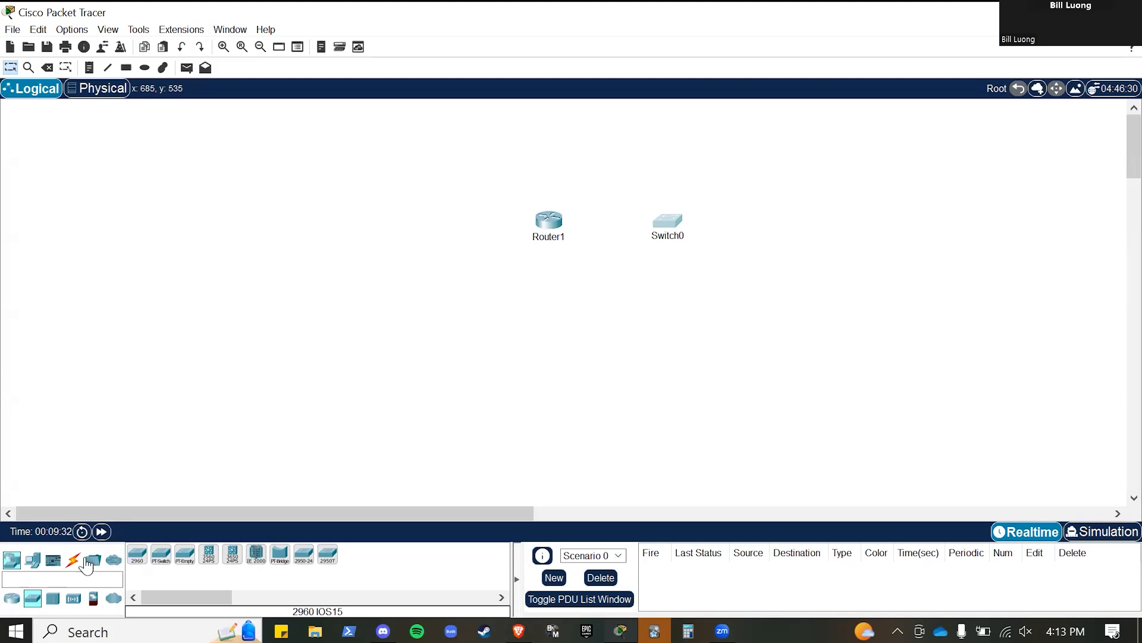
Add a PC-PT end device to the right of the switch.
left_click(31, 558)
left_click(136, 554)
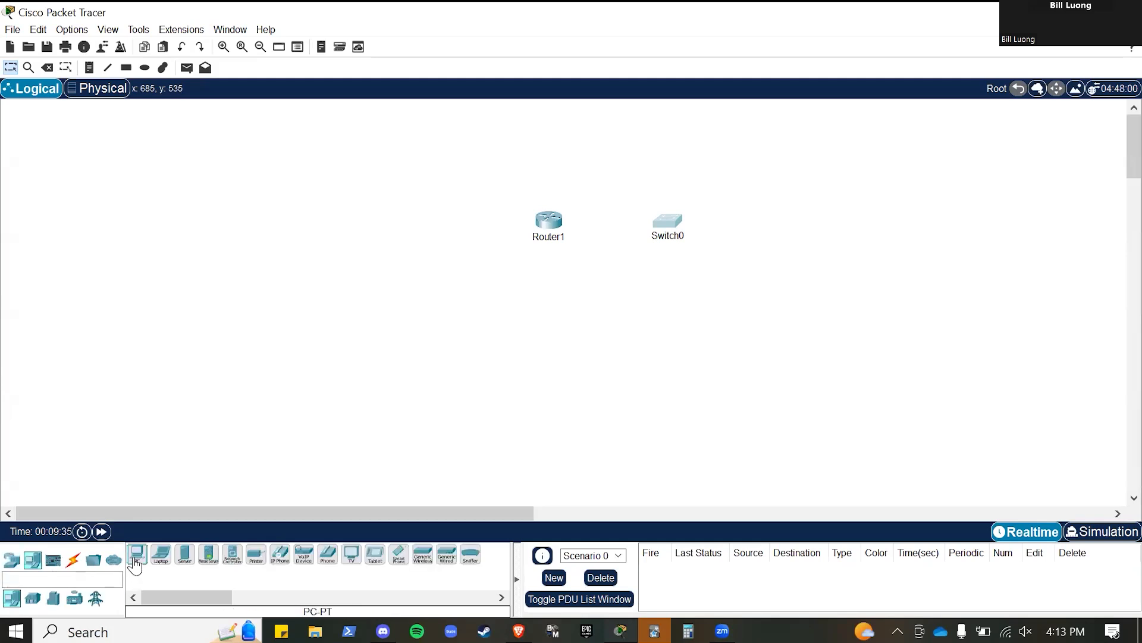
left_click(803, 228)
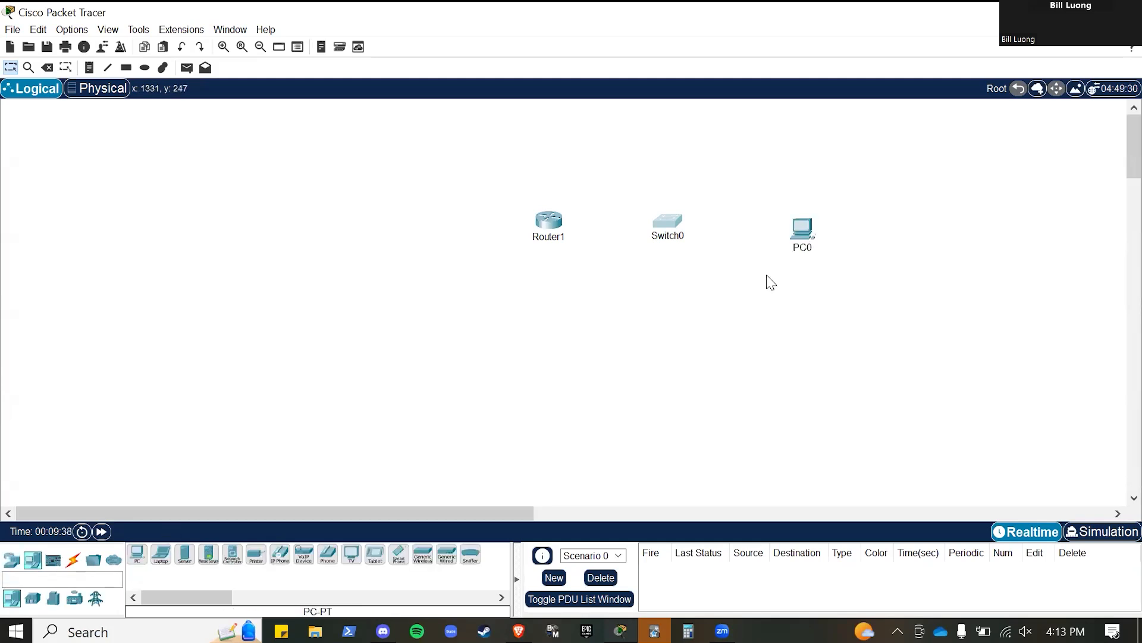
Connect Router1 to Switch0 using the automatically chosen connection type.
left_click(73, 560)
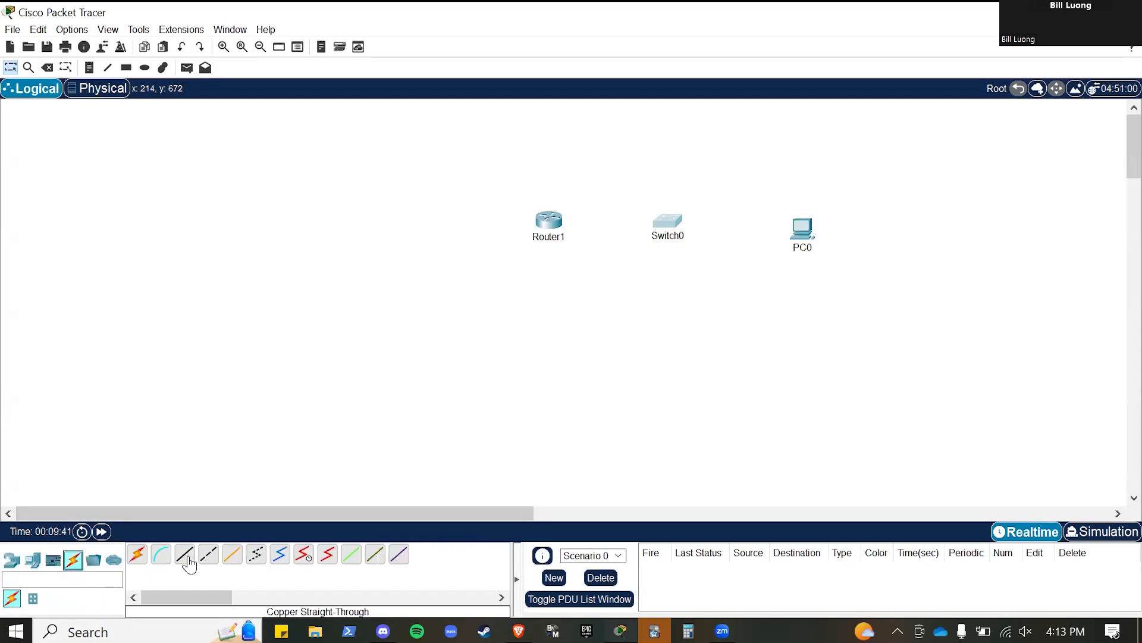
left_click(137, 554)
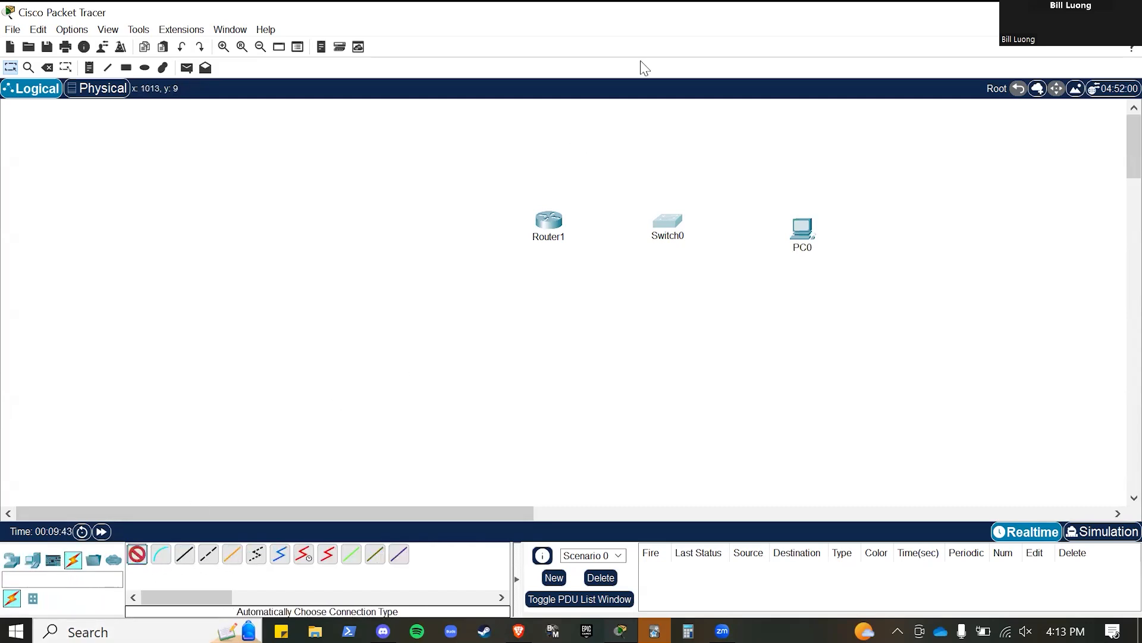
left_click(533, 235)
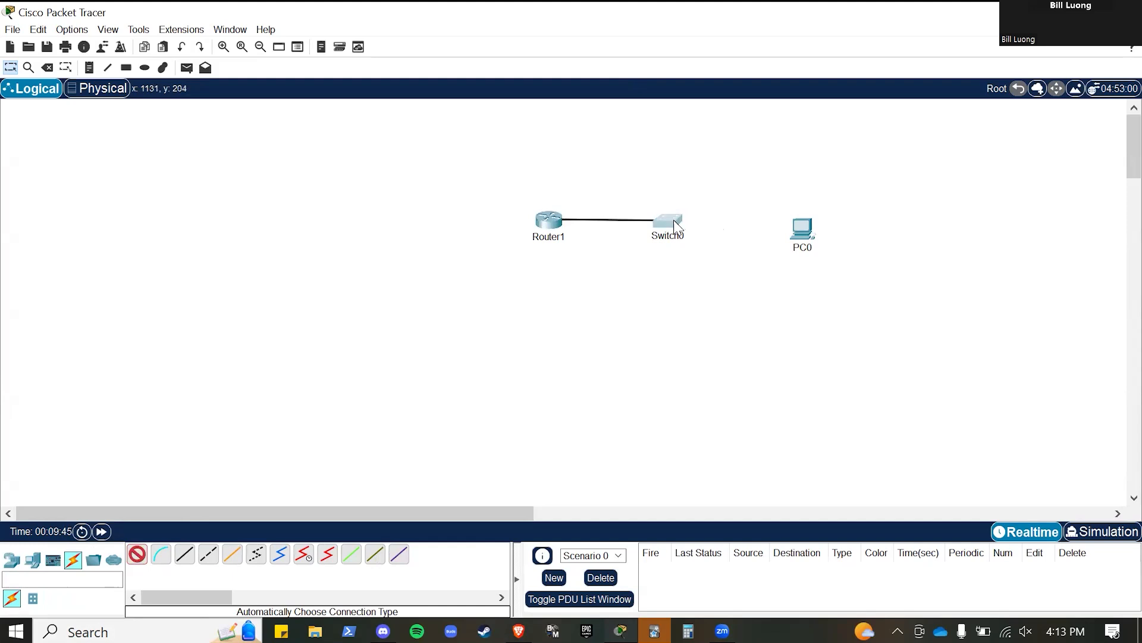
left_click(669, 223)
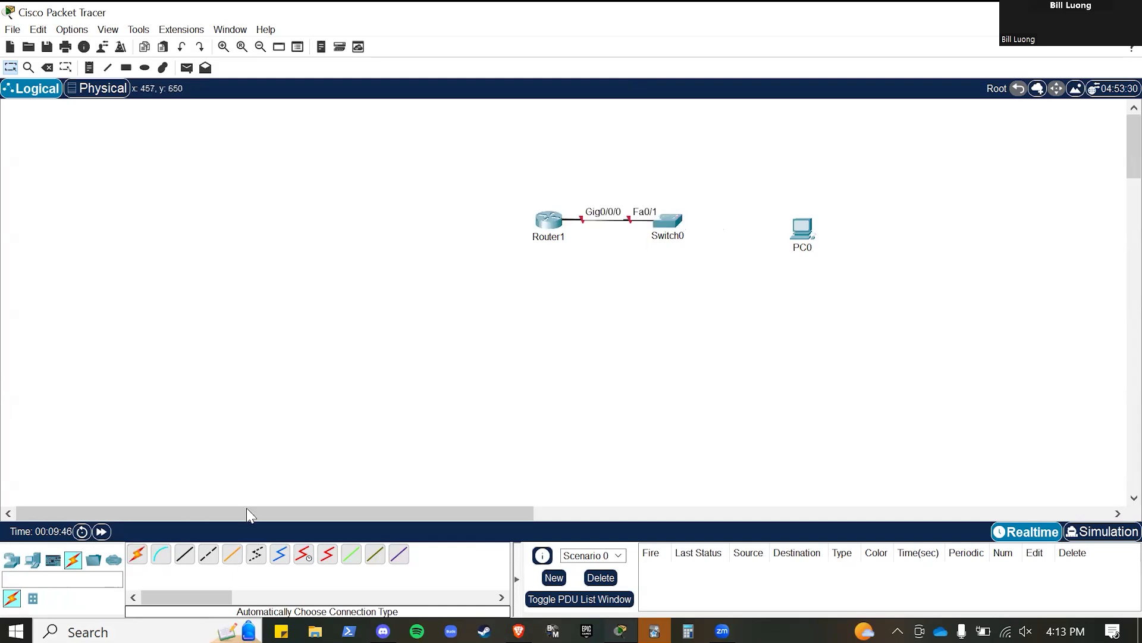
Link Switch0's FastEthernet0/2 port to PC0's FastEthernet0 with a copper straight-through cable and space the devices further apart.
left_click(186, 558)
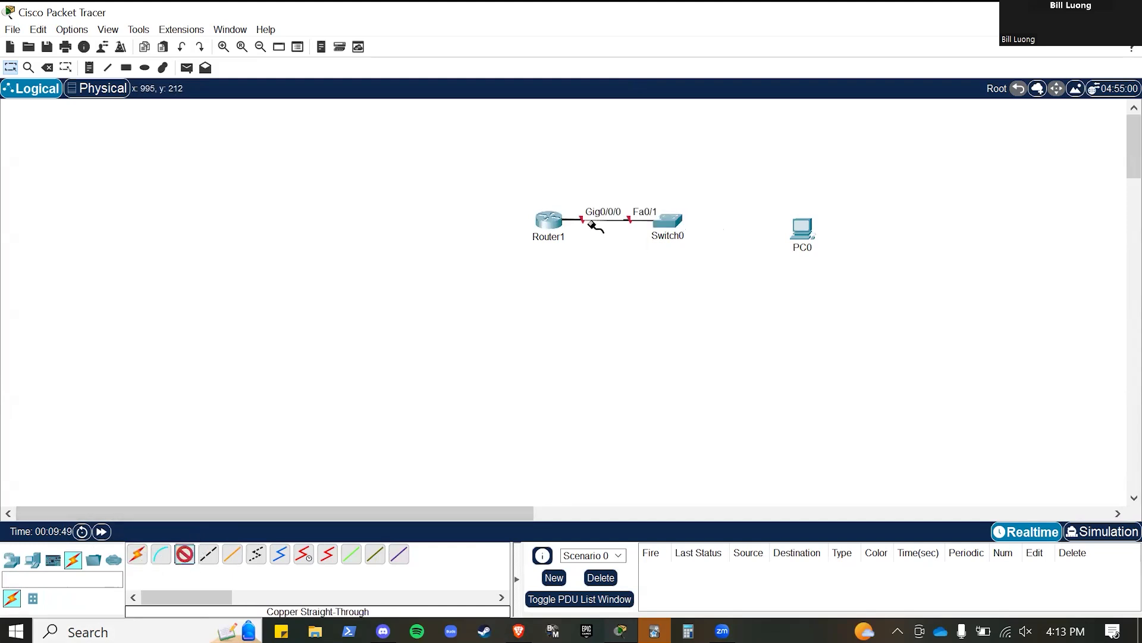
left_click(673, 215)
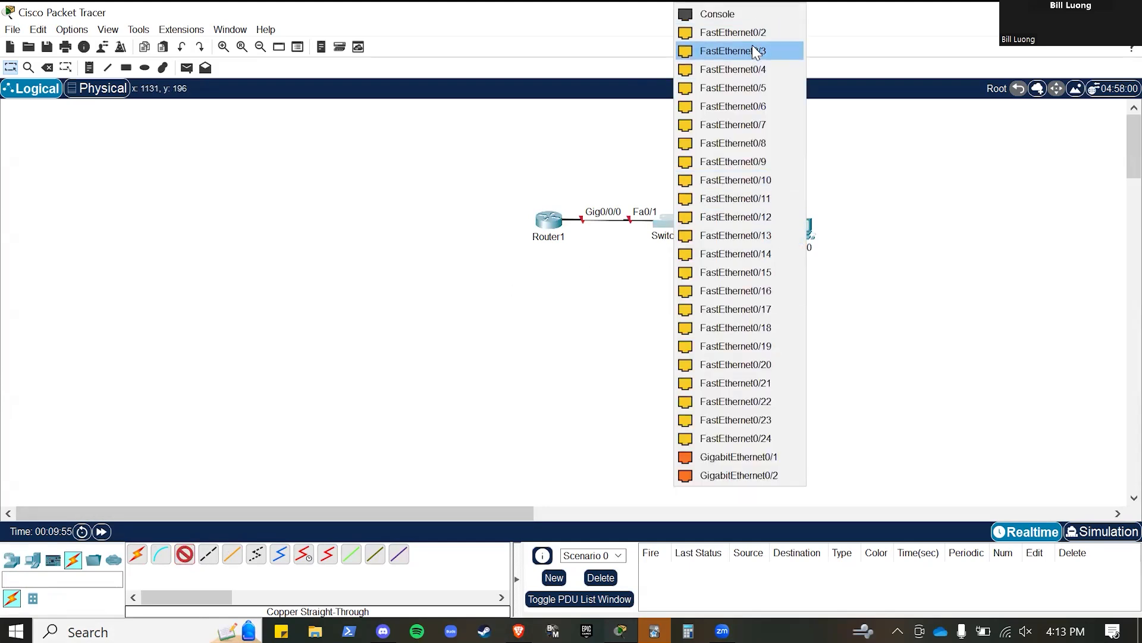
left_click(754, 36)
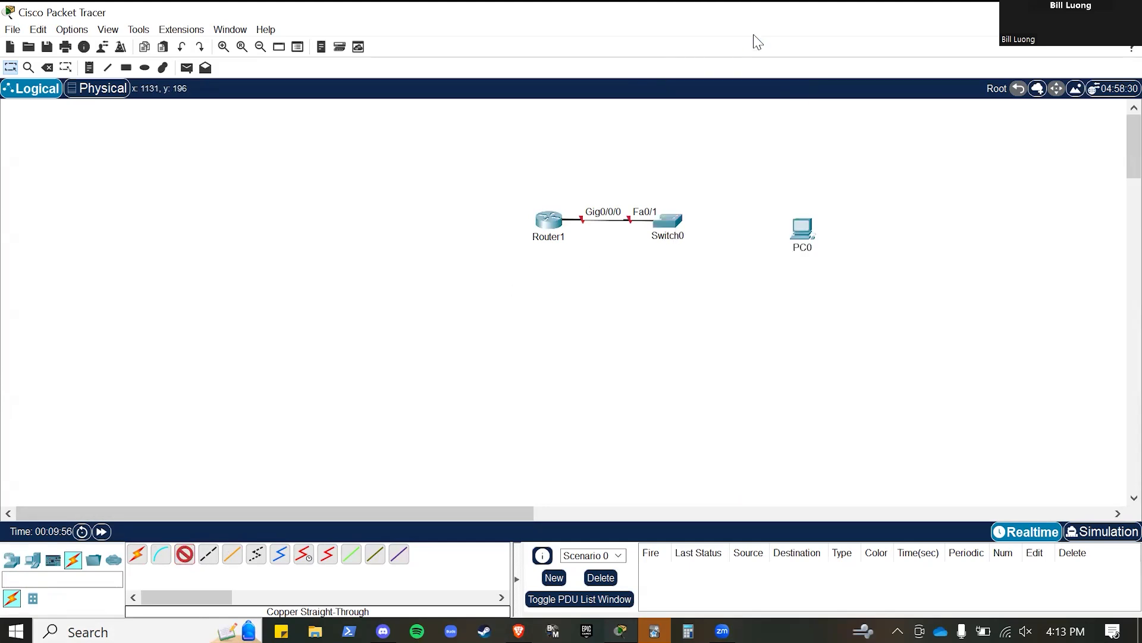
left_click(803, 228)
left_click(833, 294)
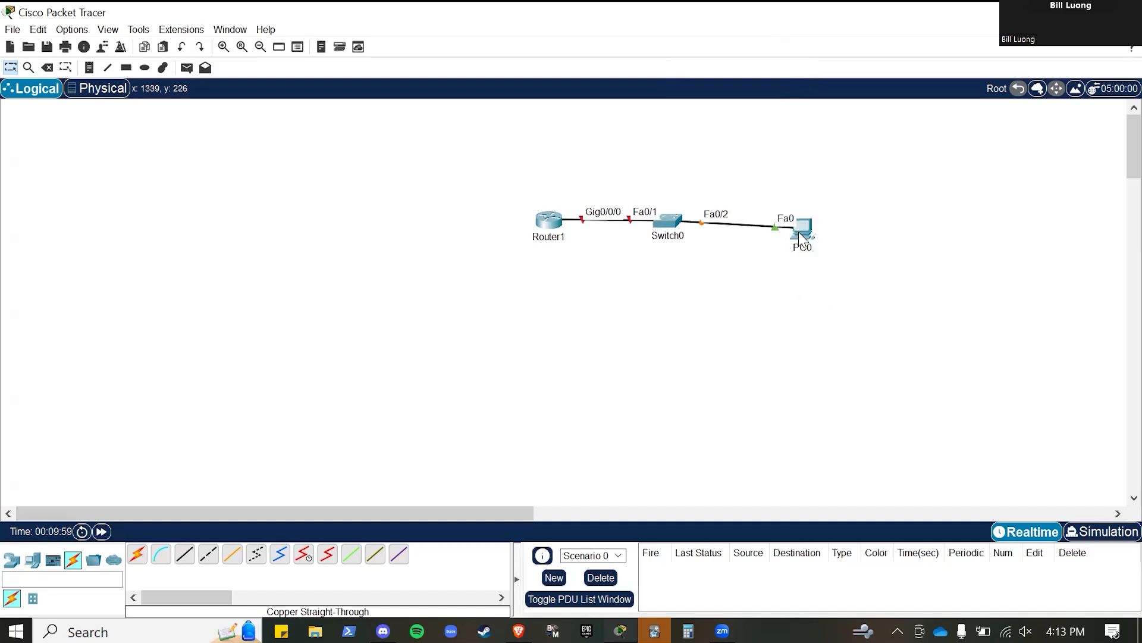
left_click_drag(665, 234, 684, 229)
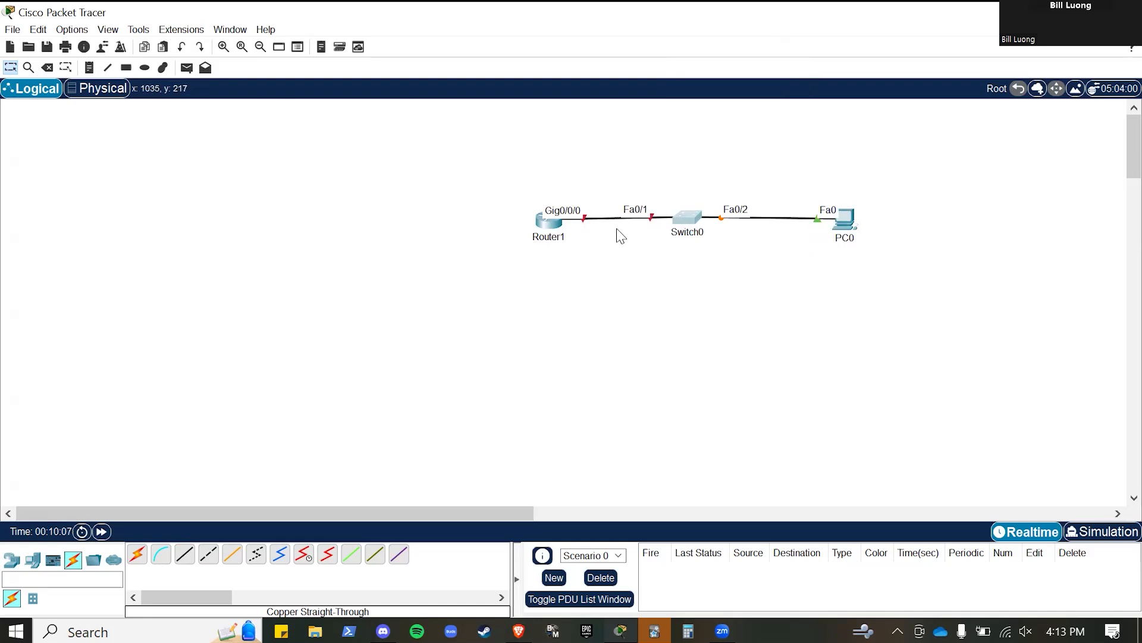
Open Router1's command-line interface in a maximized window and answer no to the initial configuration dialog.
left_click(551, 236)
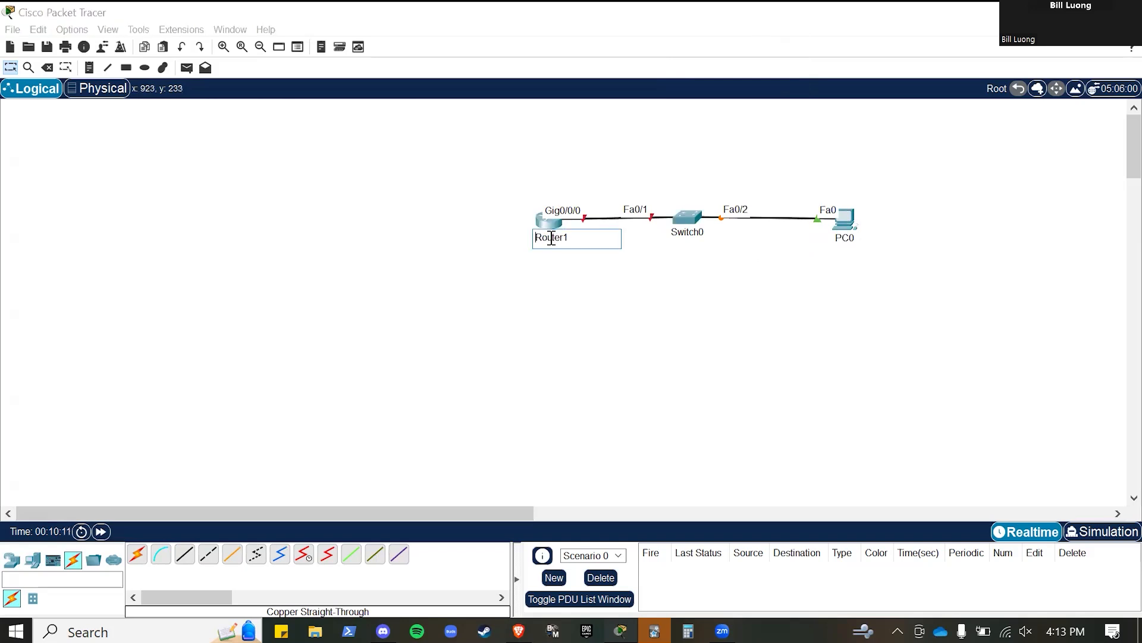
left_click(548, 221)
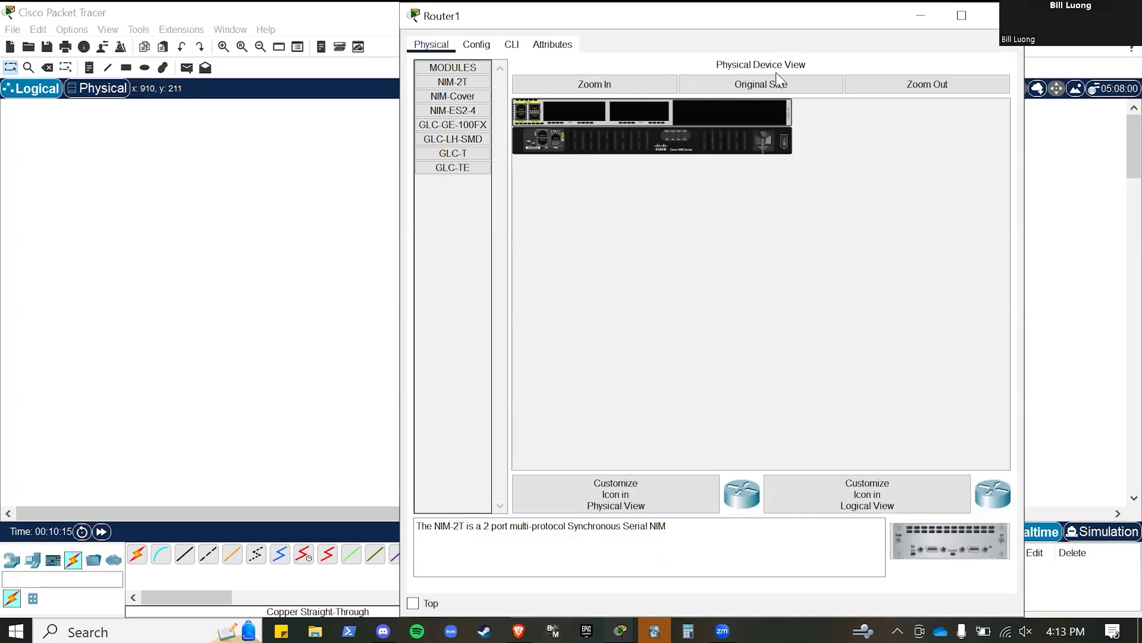
left_click_drag(845, 20, 679, 74)
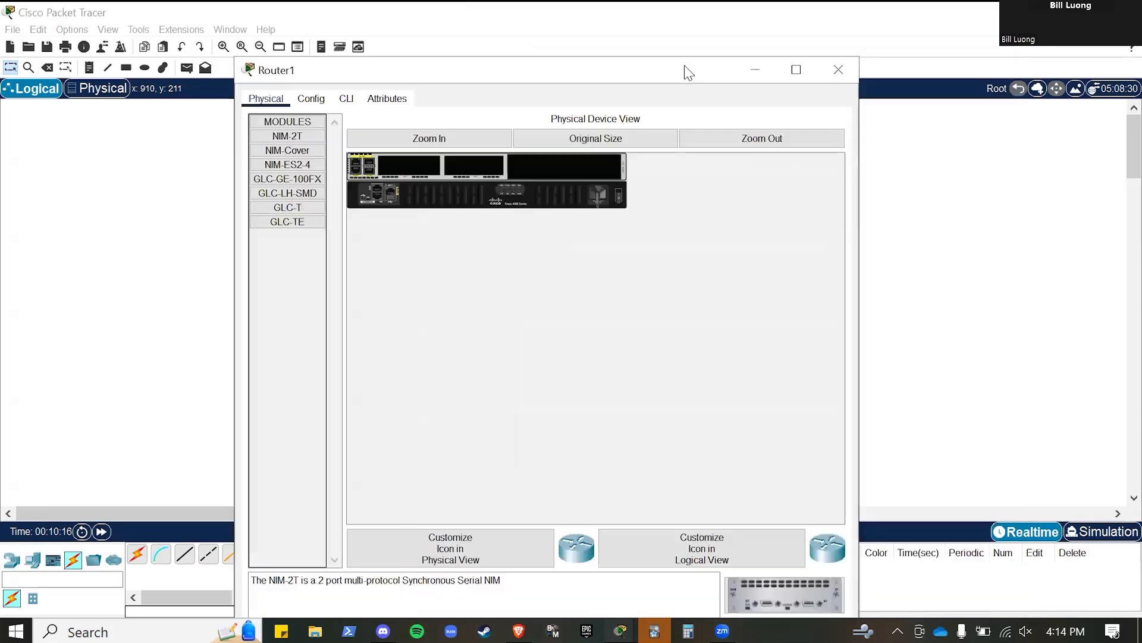
left_click(343, 100)
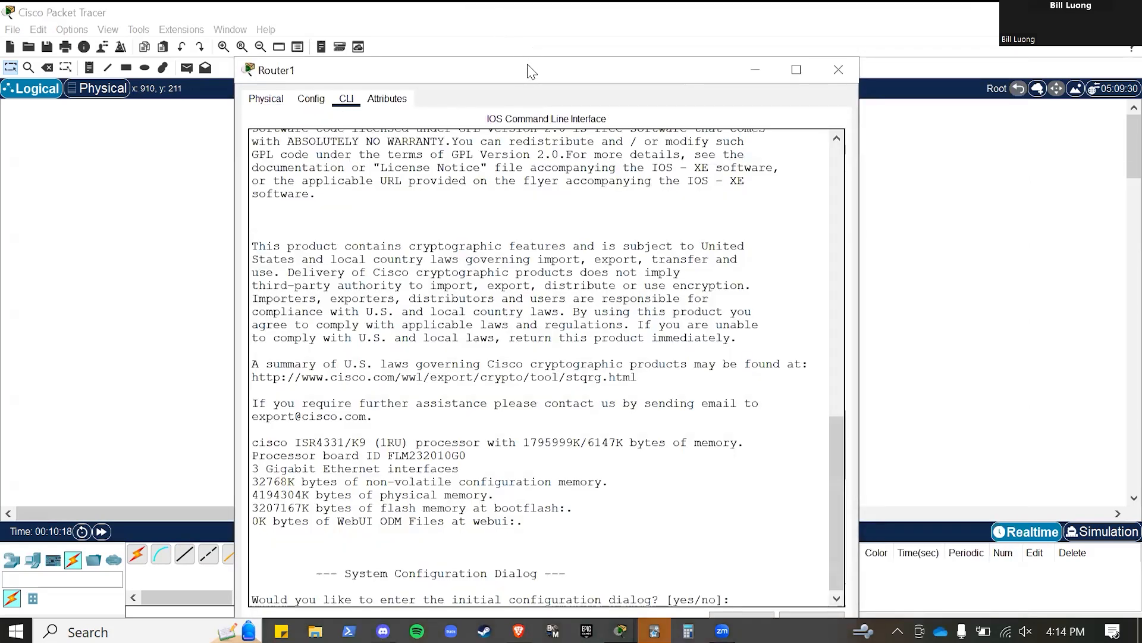
left_click_drag(532, 72, 552, 9)
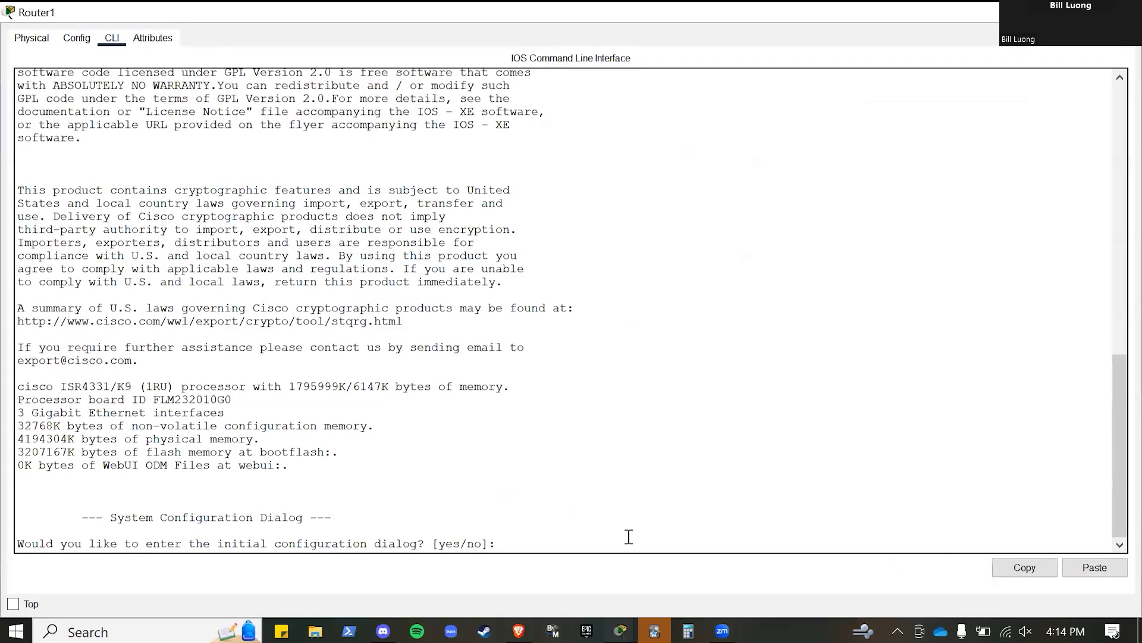
type("no")
key("Return")
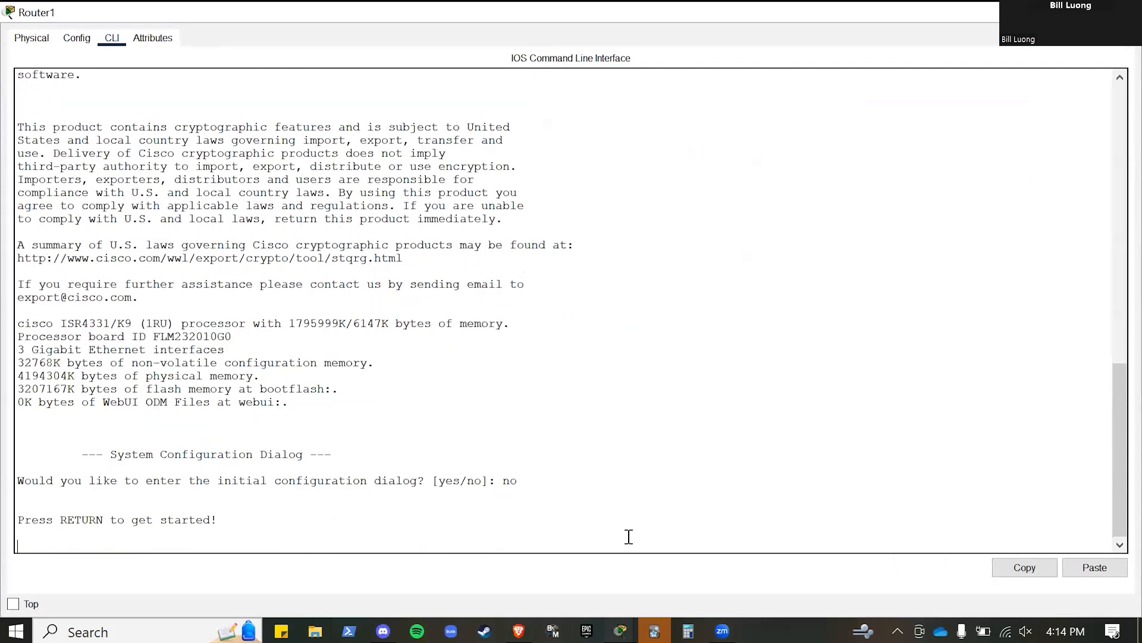
key("Return")
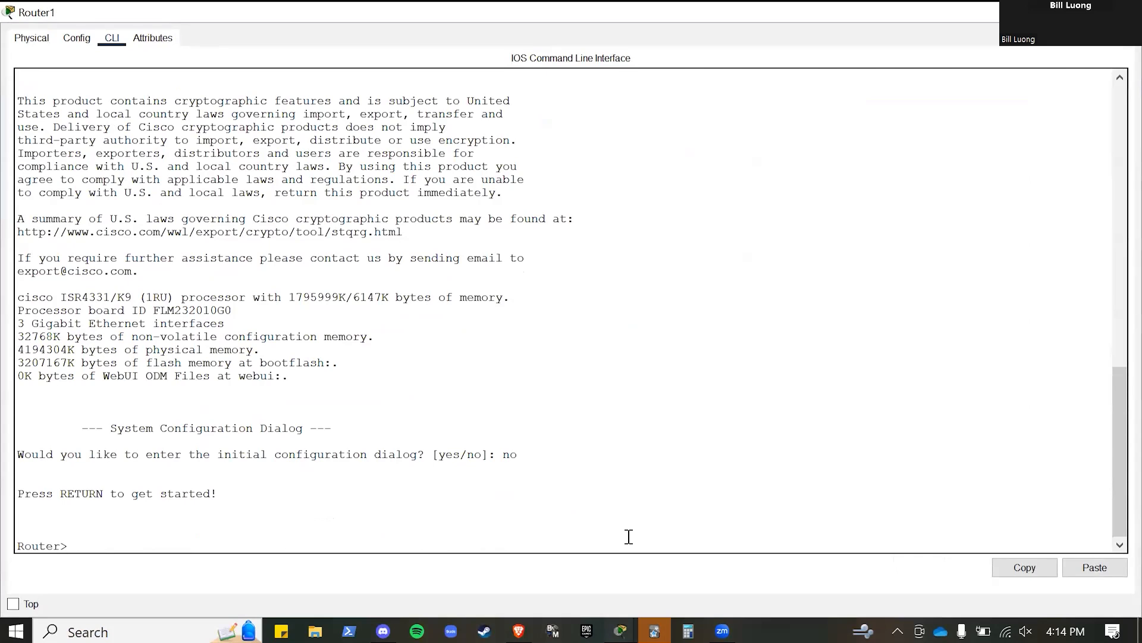
Enter privileged mode with enable, and global configuration mode with configure terminal.
type("enable")
key("Return")
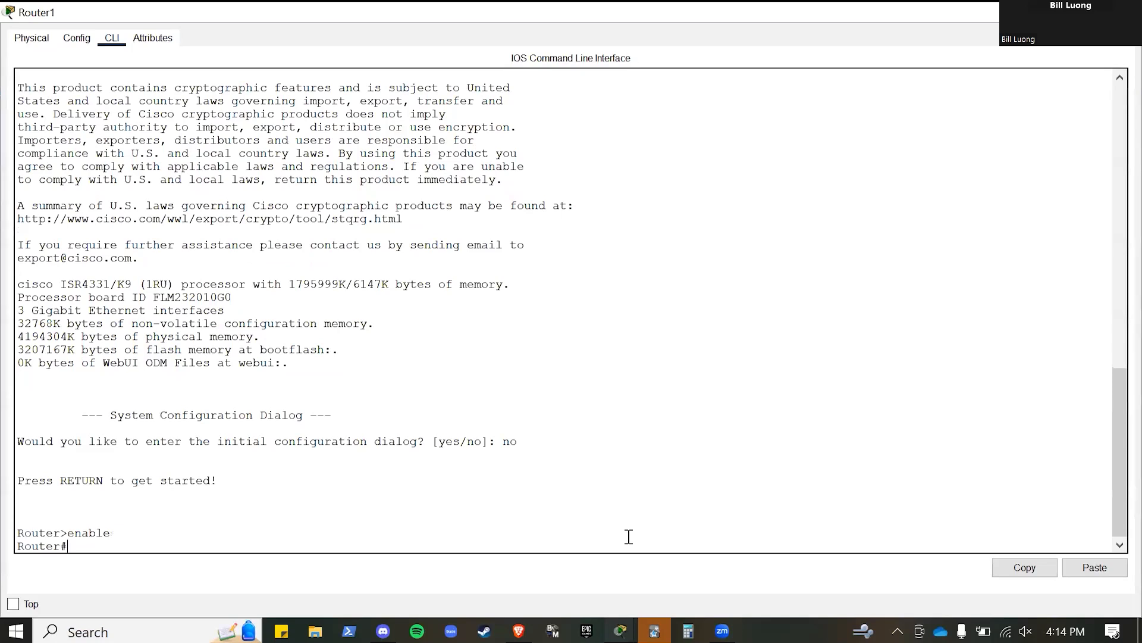
type("configure terminal")
key("Return")
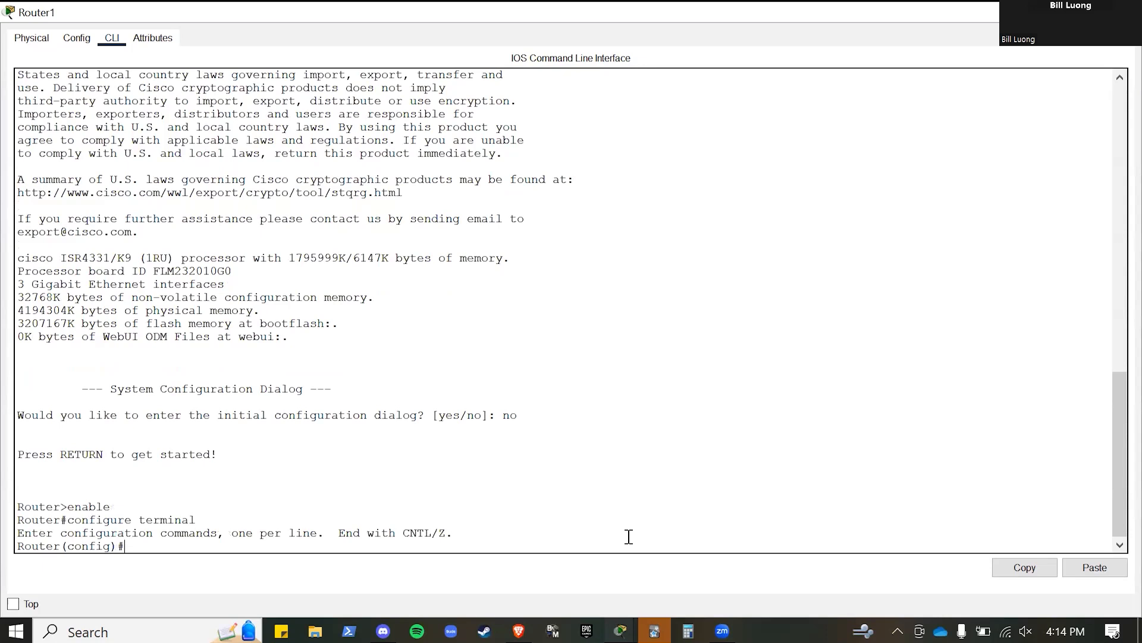
Display the router's interface summary from configuration mode with do show ip int br.
type("show ip int br")
key("Return")
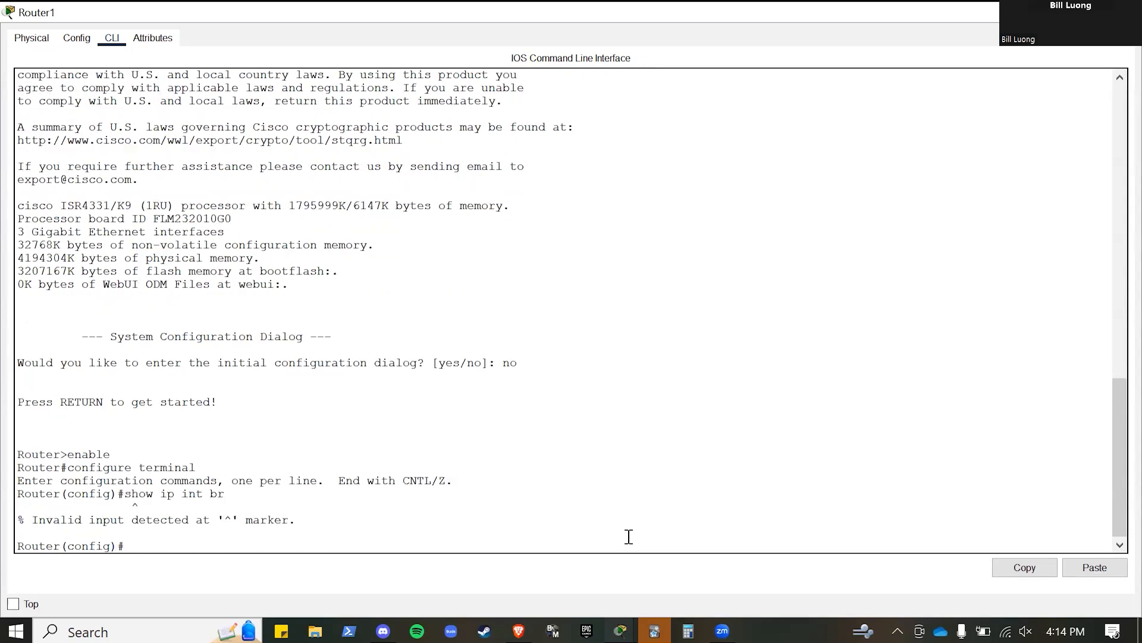
key("Up")
type("do")
key("Return")
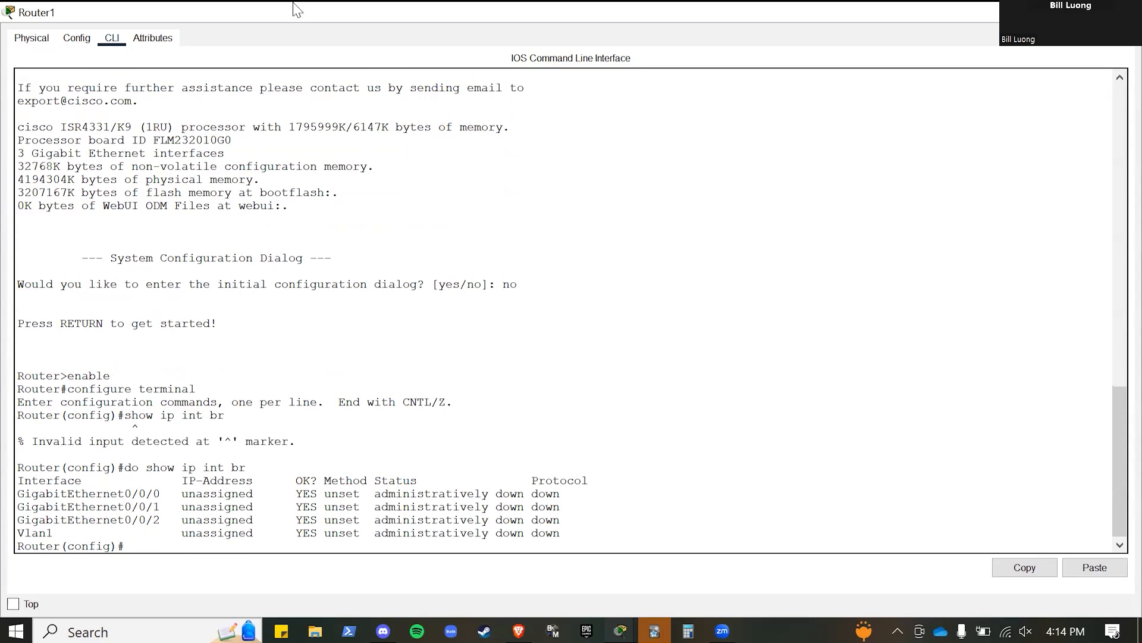
Check in the topology which router port links to the switch and enter interface configuration mode with interface g0/0/0.
double_click(321, 13)
left_click_drag(336, 60, 485, 4)
double_click(302, 16)
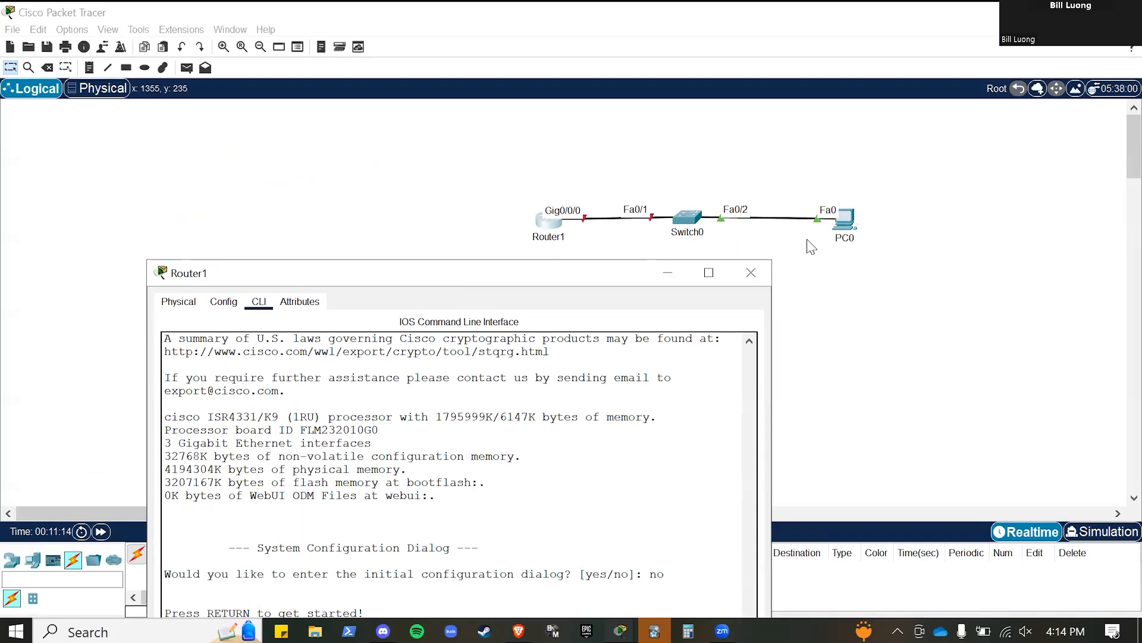
double_click(504, 275)
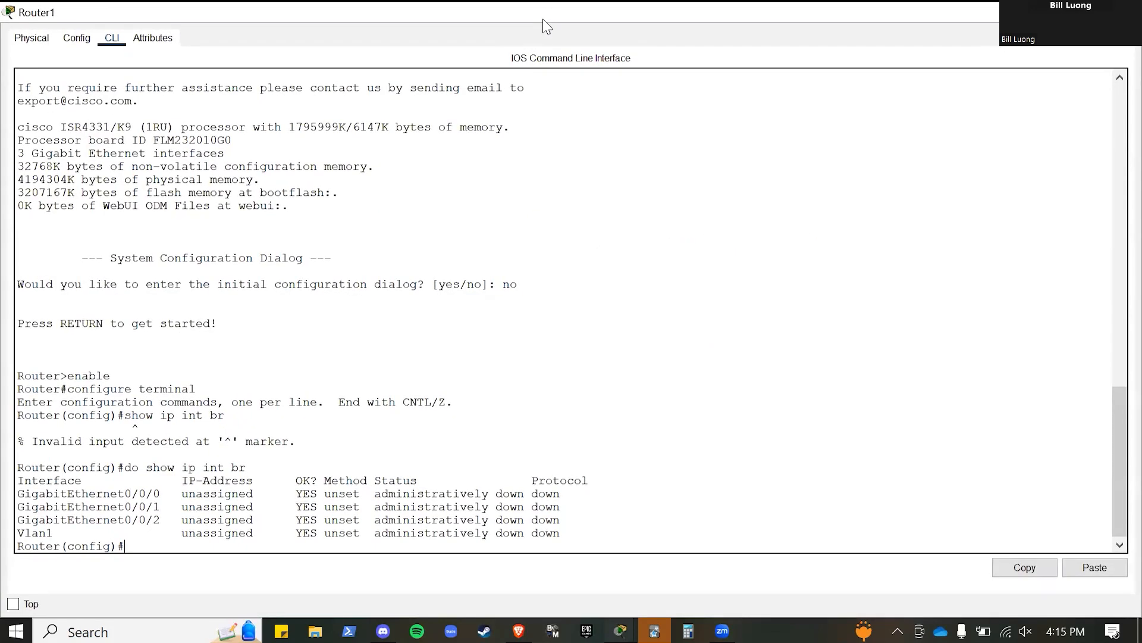
left_click_drag(546, 31, 550, 318)
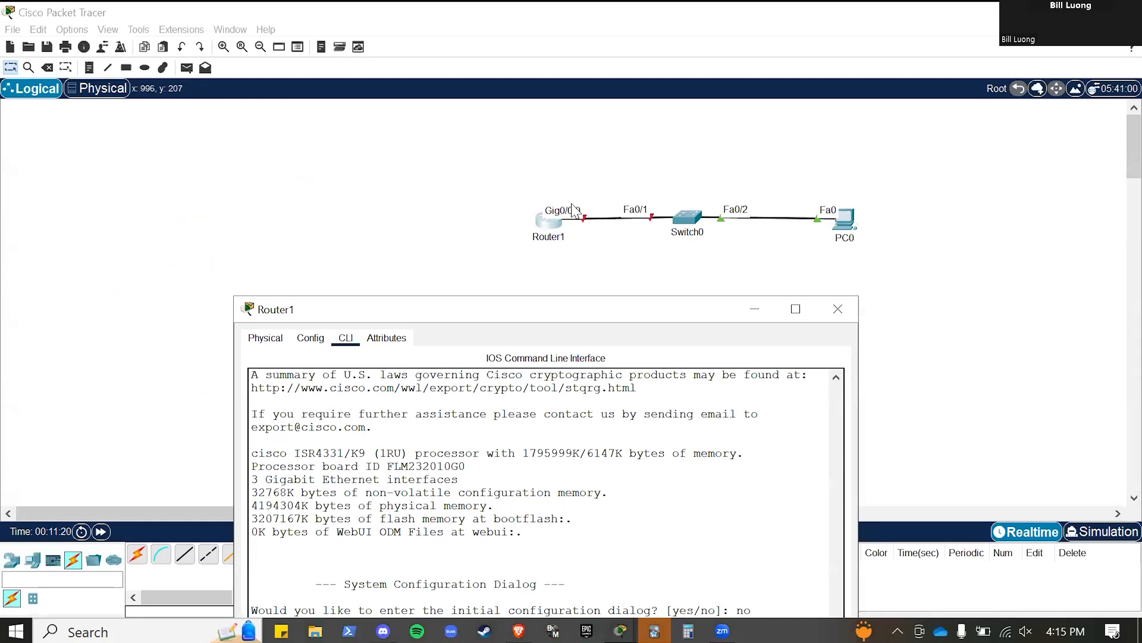
left_click_drag(578, 302, 561, 3)
type("interface g0/0/0")
key("Return")
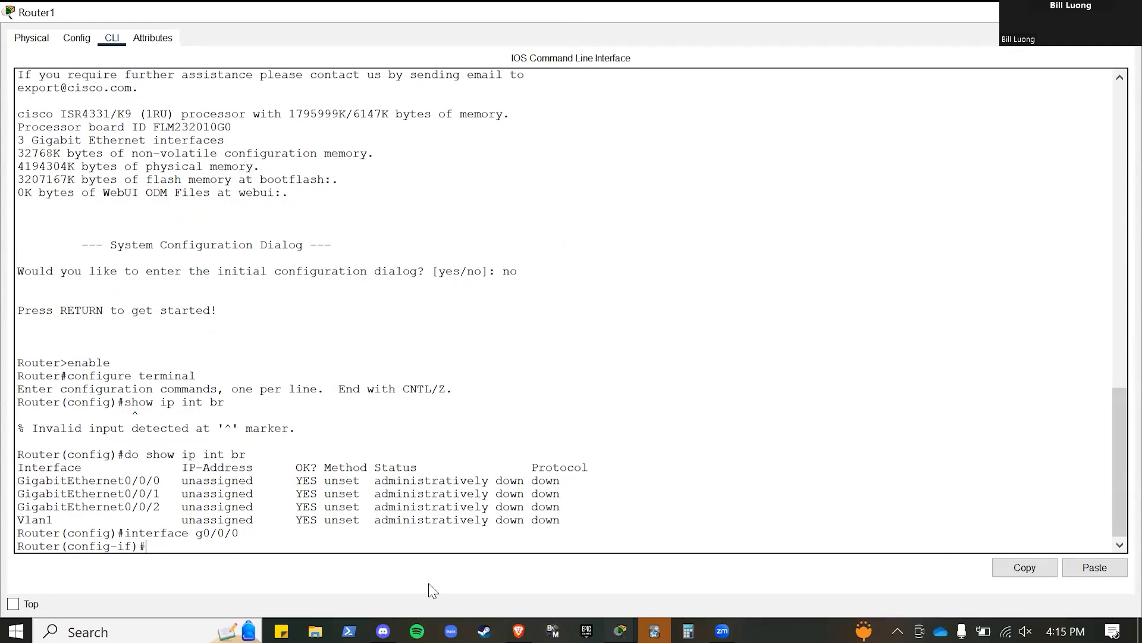
Assign IP address 192.168.1.1 with mask 255.255.255.0 to interface g0/0/0 and display the summary with do show ip interface brief.
type("ip address")
type("192.168.1.1")
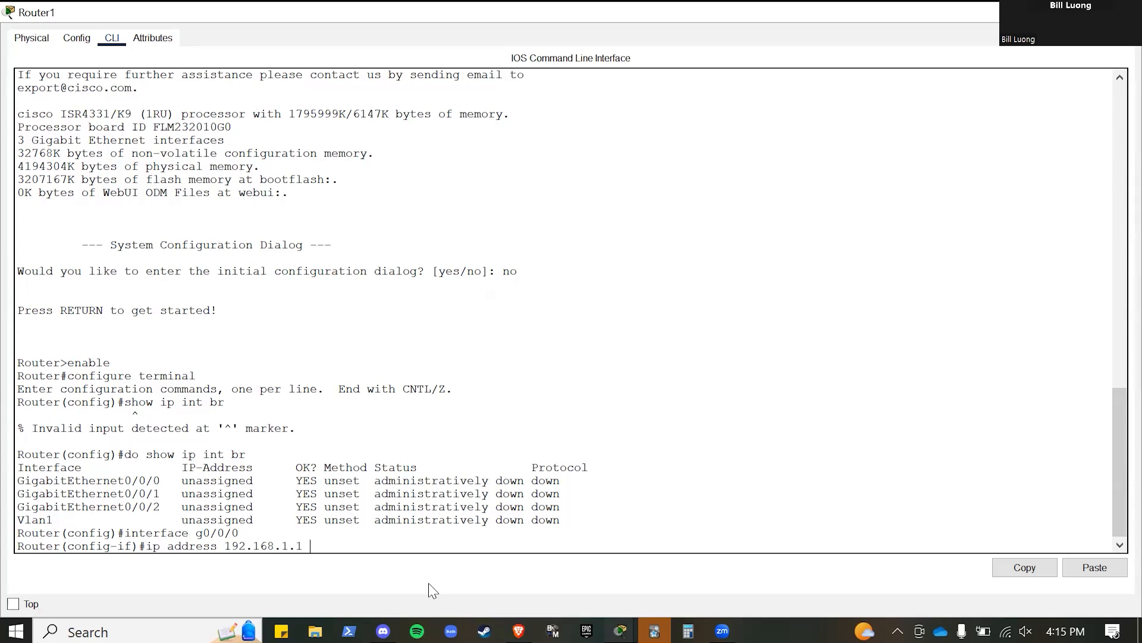
type("255.255.255.0")
key("Return")
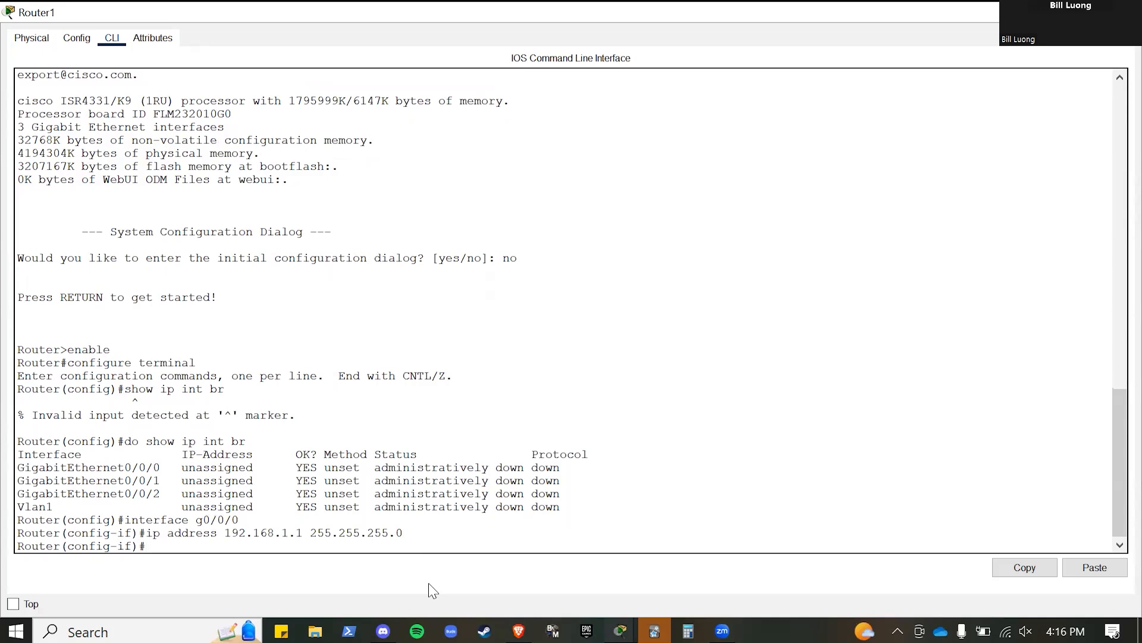
type("do show ip interface brief")
key("Return")
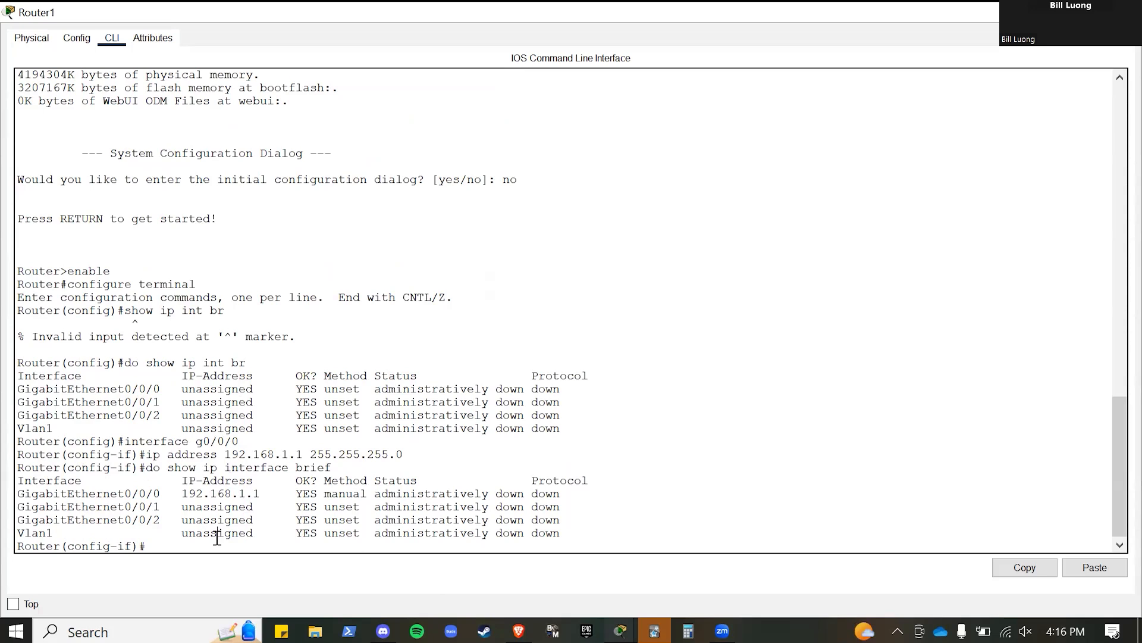
Enable the router's g0/0/0 interface with no shutdown.
type("shutdown")
key("Home")
type("no")
key("Return")
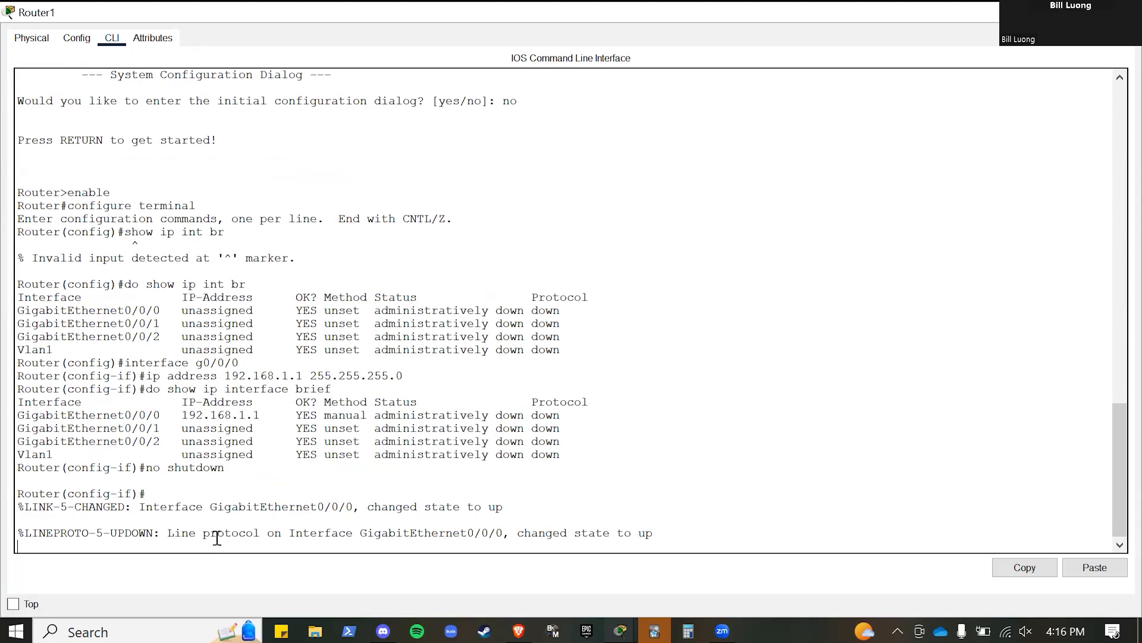
Recheck the router's interface status with do show ip interface brief and return to the topology.
key("Return")
key("Up")
key("Up")
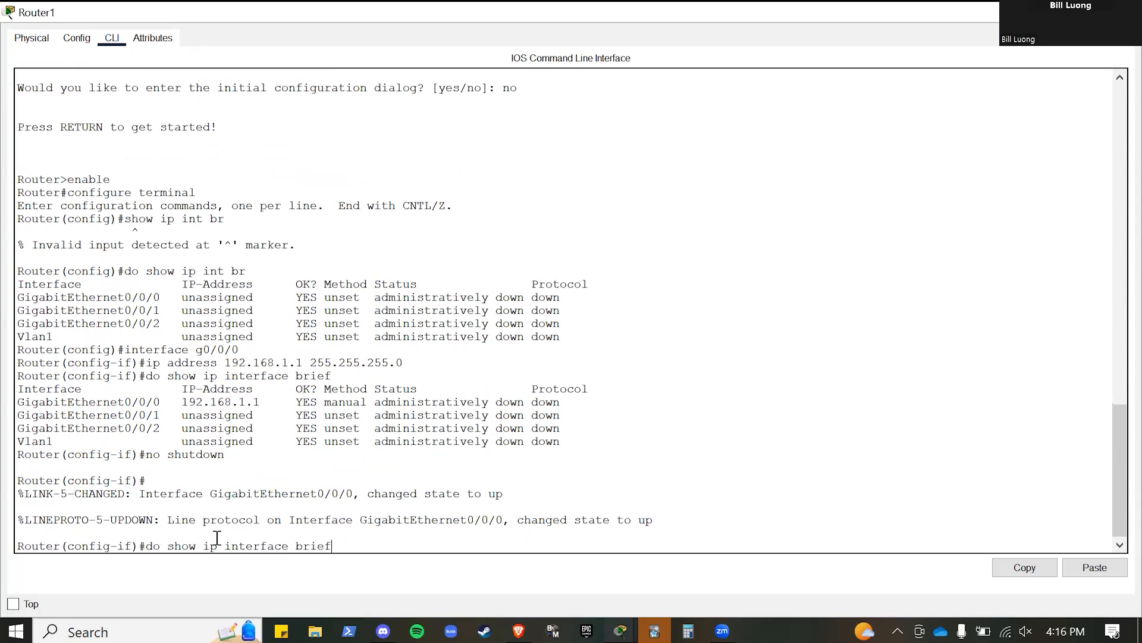
key("Return")
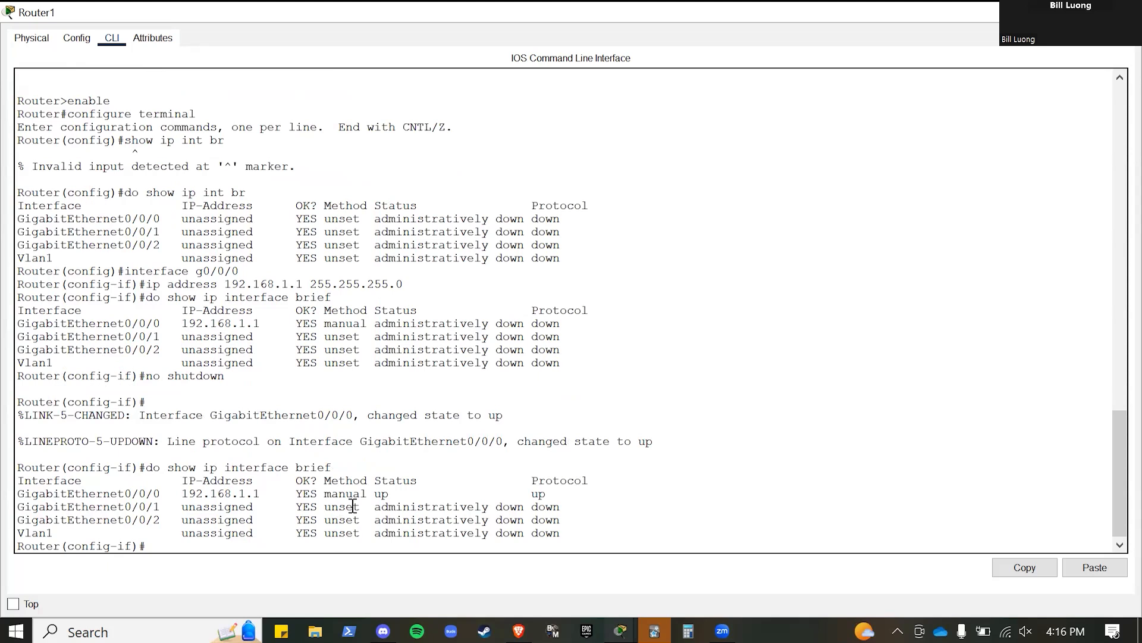
left_click(1057, 12)
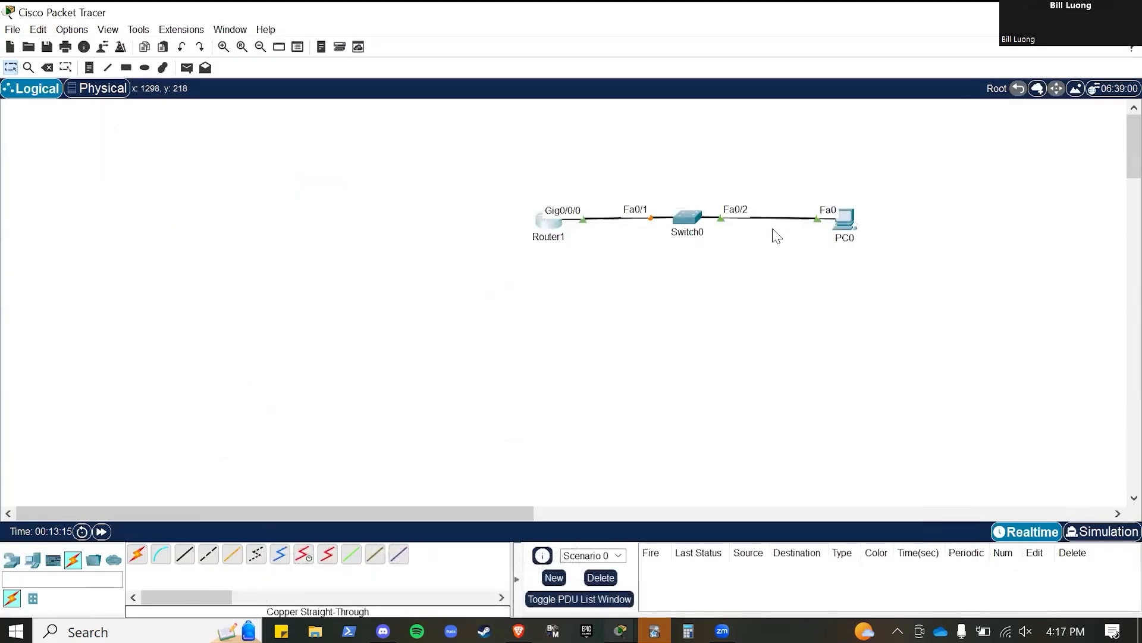
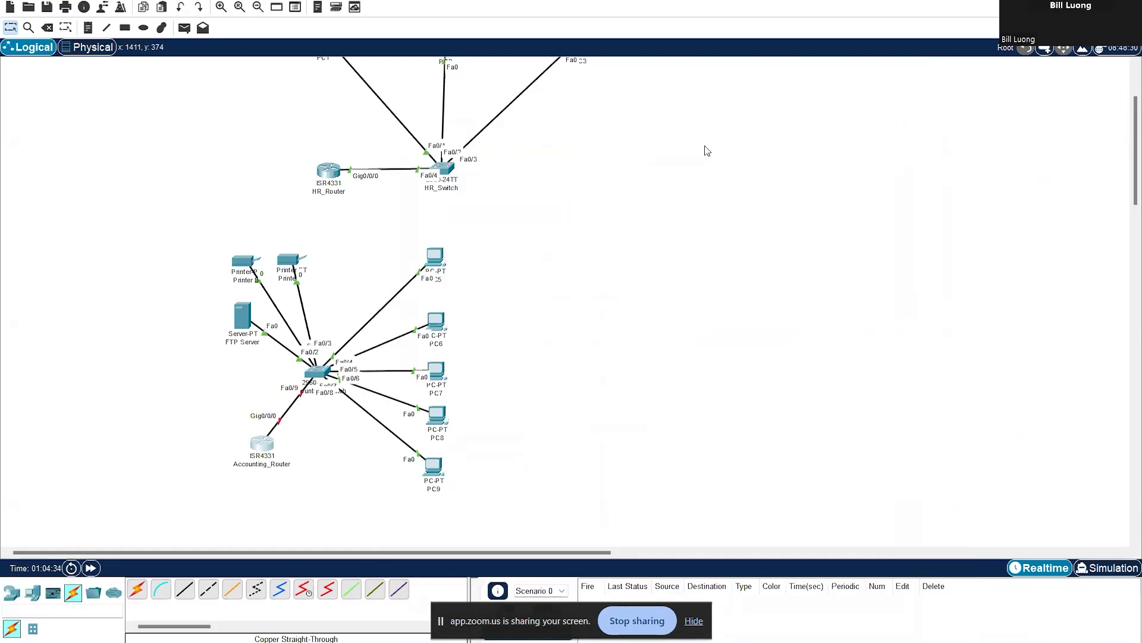
Review PC1's static default gateway and its FastEthernet0 IPv4 address and subnet mask, and close its window.
scroll(651, 160, "up", 3)
scroll(651, 160, "up", 2)
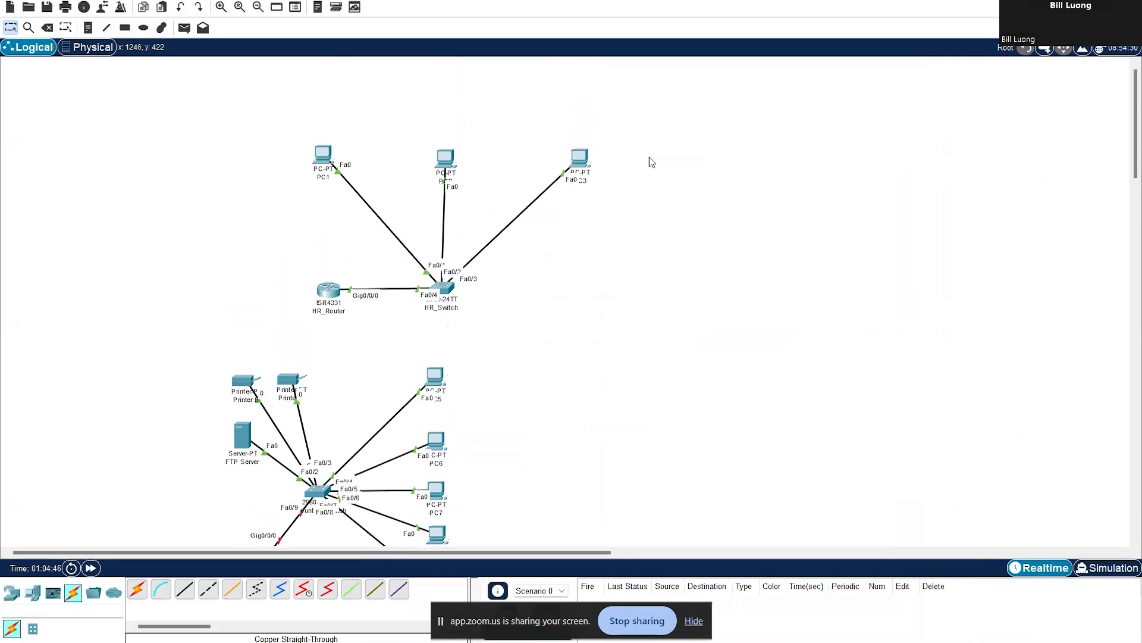
left_click(324, 158)
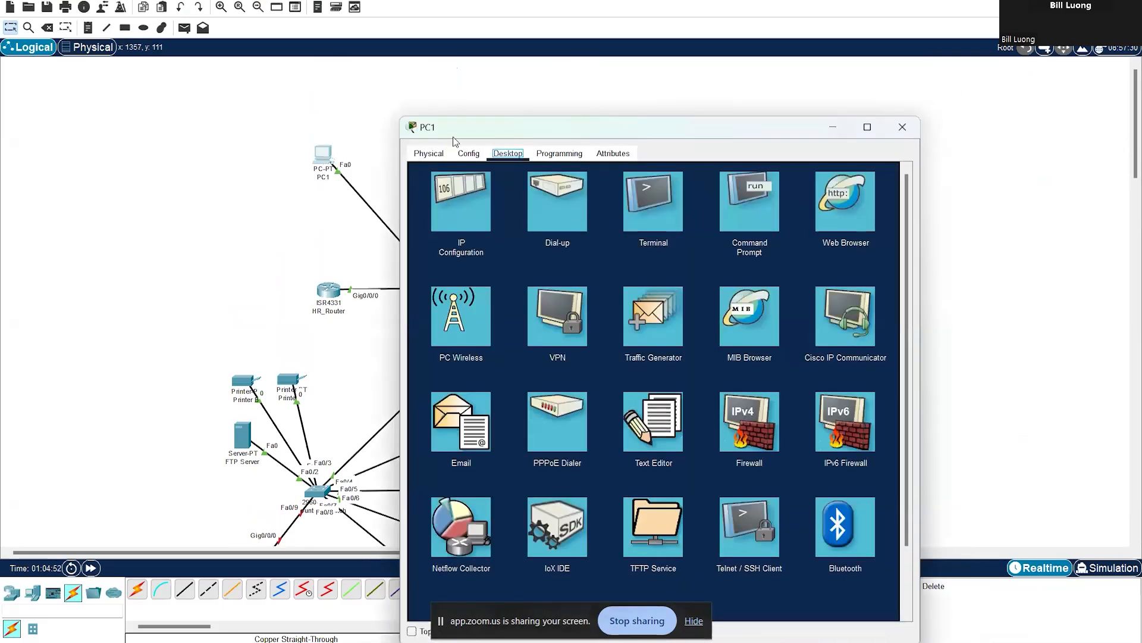
left_click(460, 156)
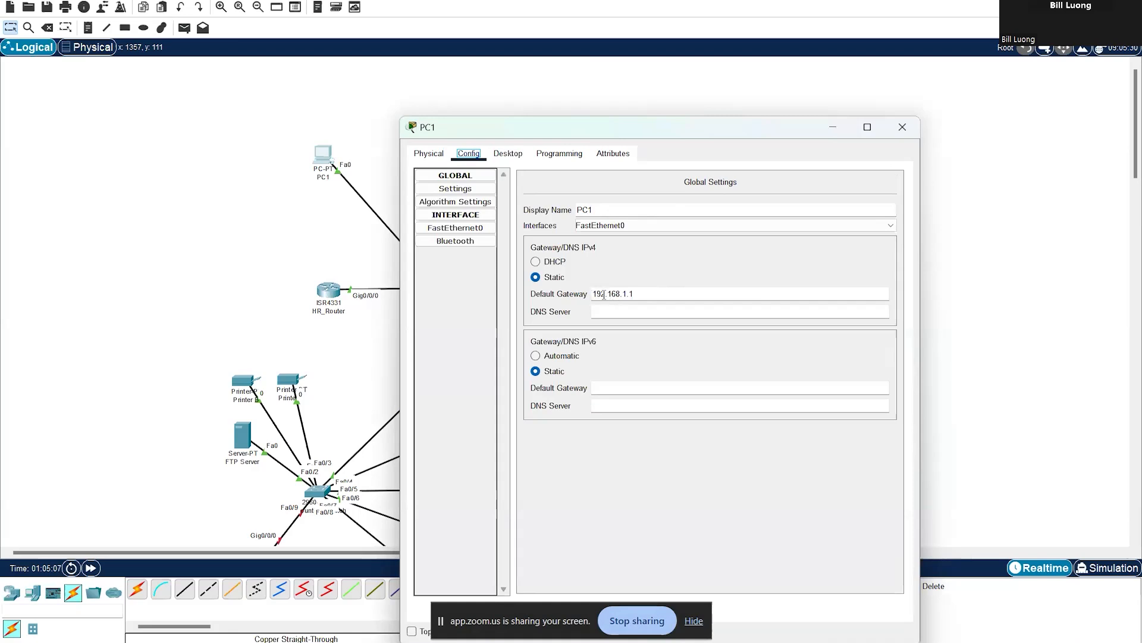
left_click_drag(634, 294, 591, 294)
left_click(635, 294)
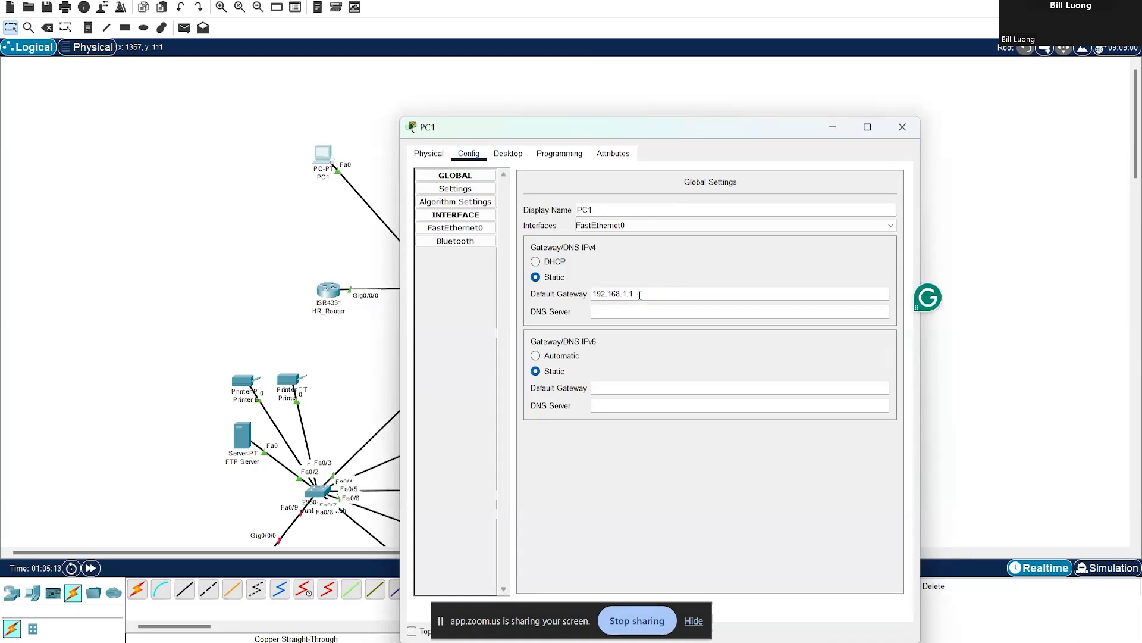
left_click(476, 229)
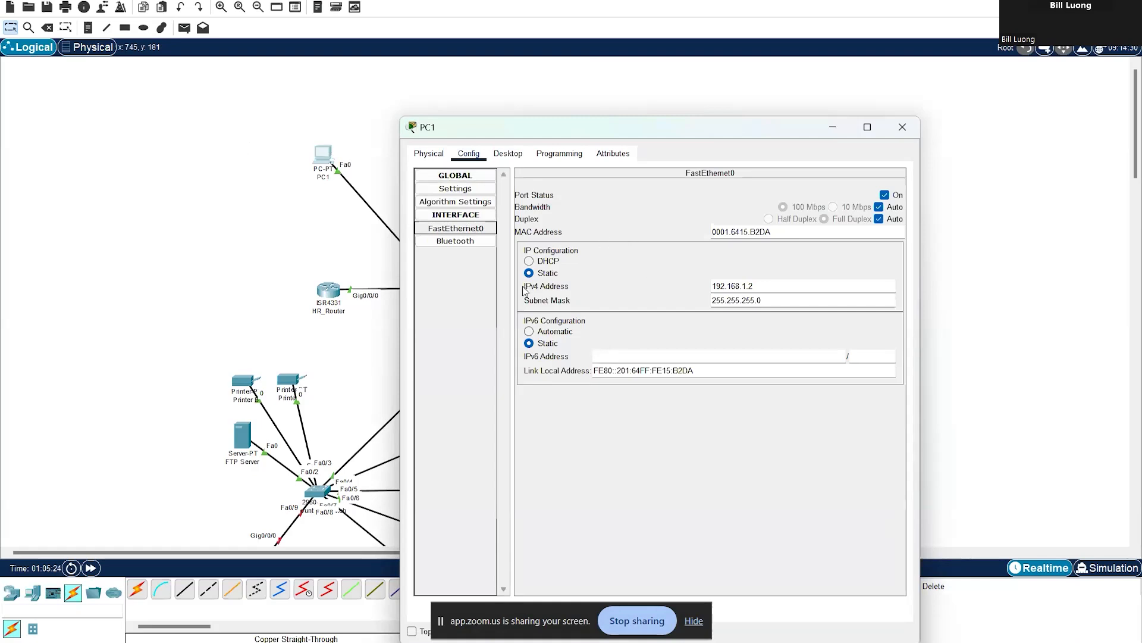
left_click(757, 287)
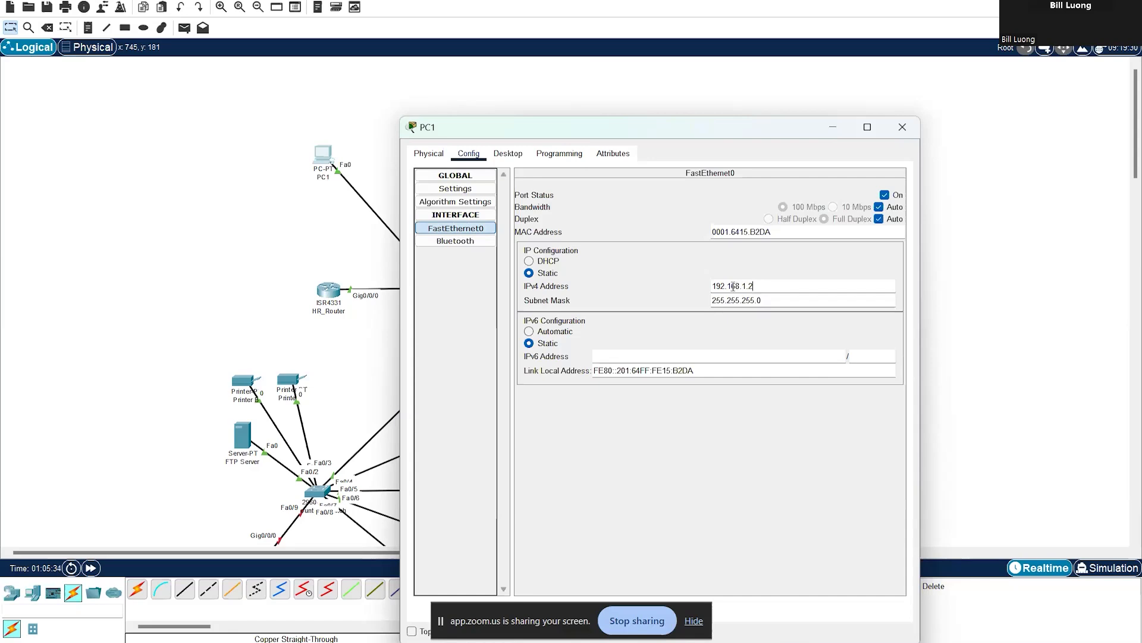
left_click(762, 288)
left_click(902, 129)
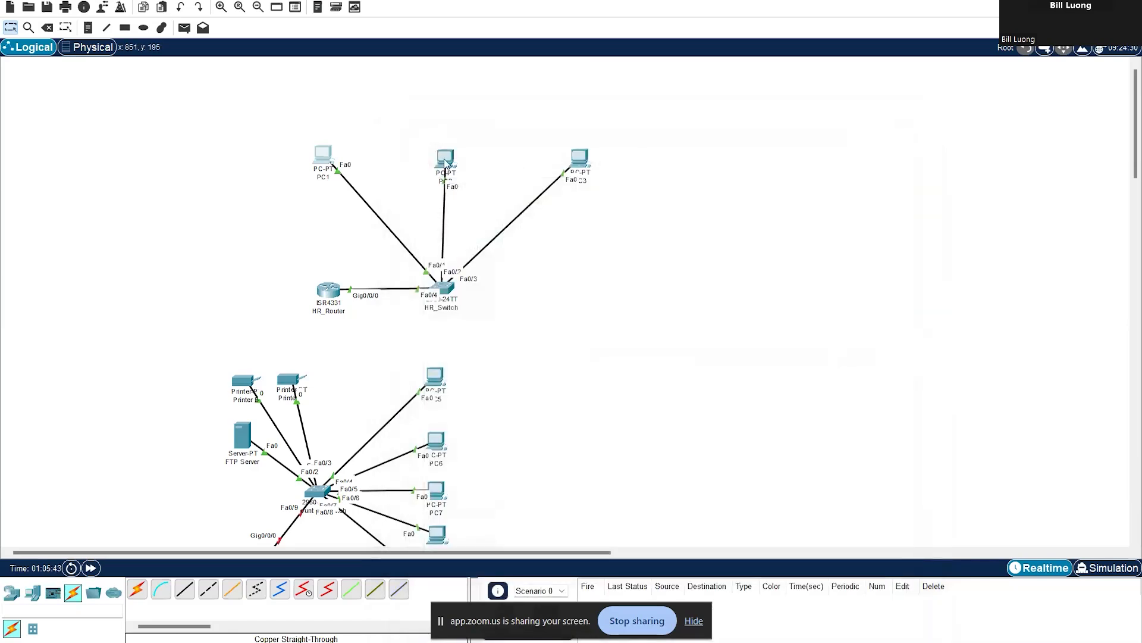
Review PC2's default gateway and FastEthernet0 IP configuration, and close its window.
left_click(445, 159)
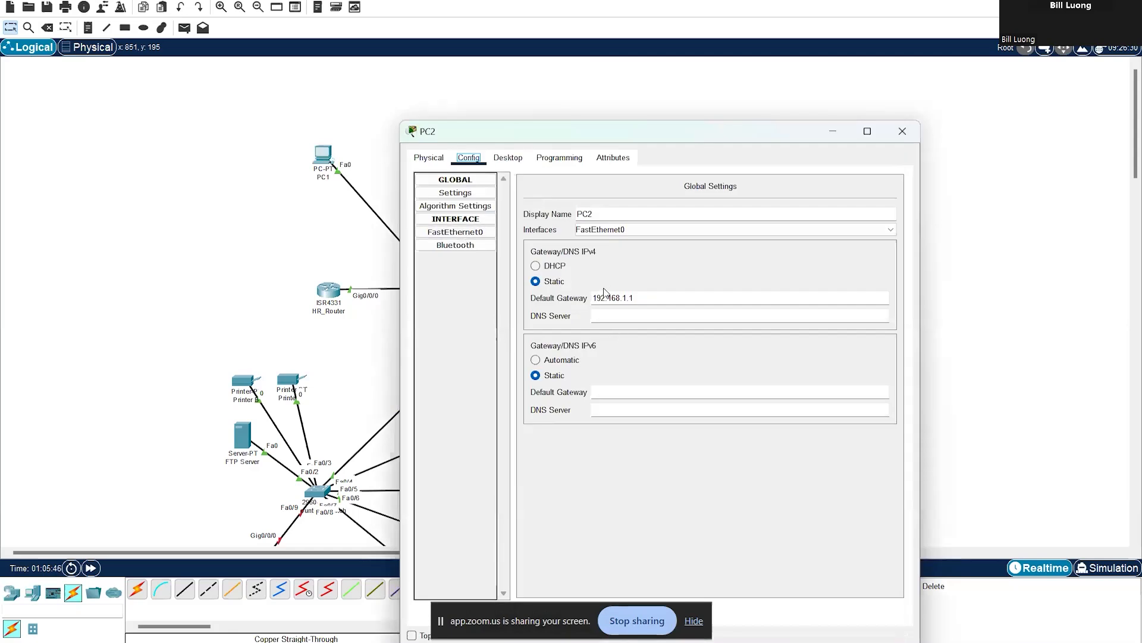
left_click(468, 232)
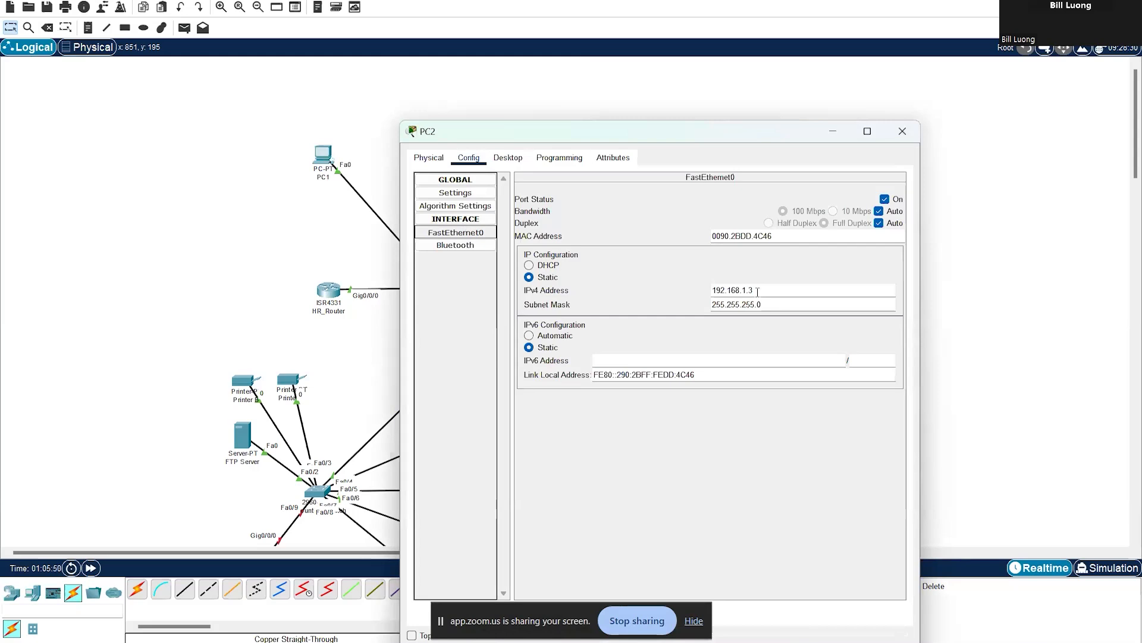
left_click(892, 136)
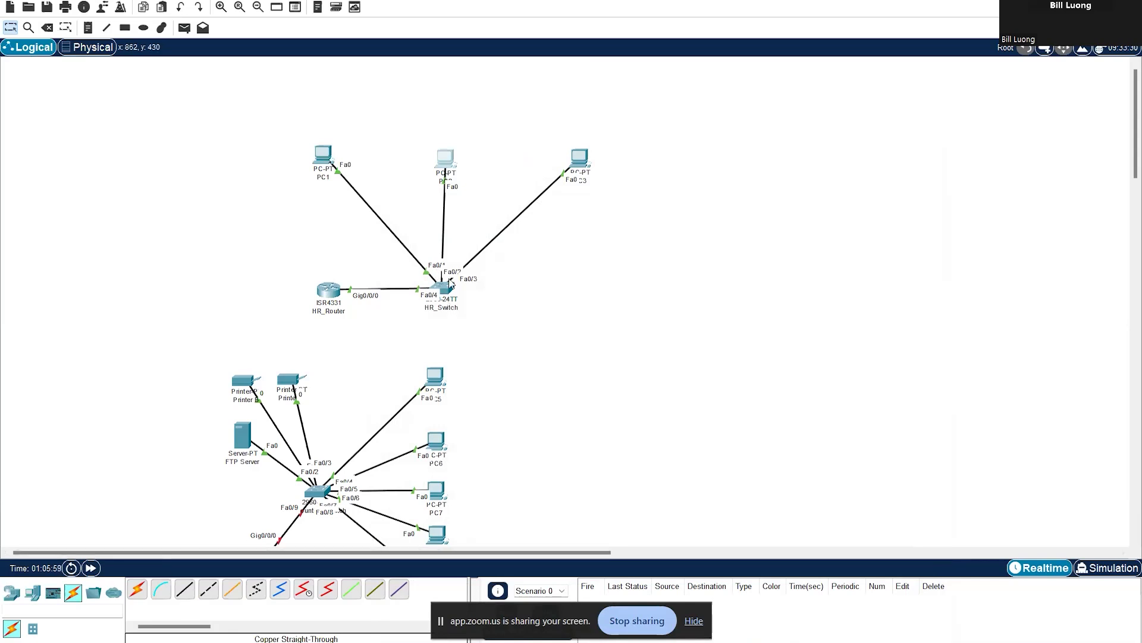
Examine HR_Switch's display name and hostname settings and its earlier command-line output.
left_click(446, 288)
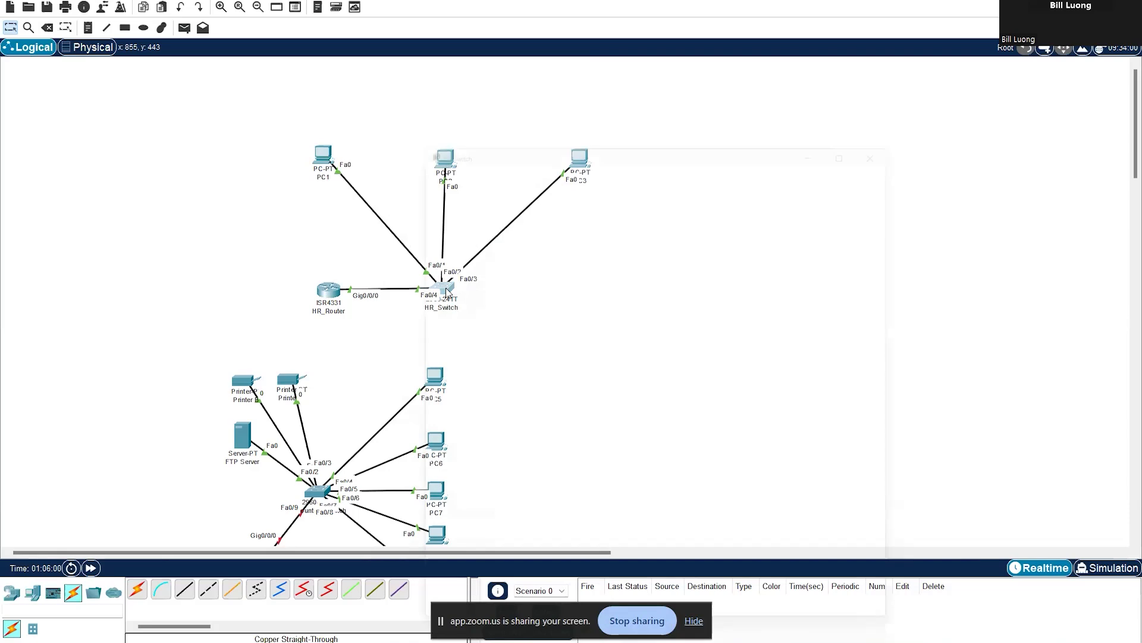
left_click(468, 156)
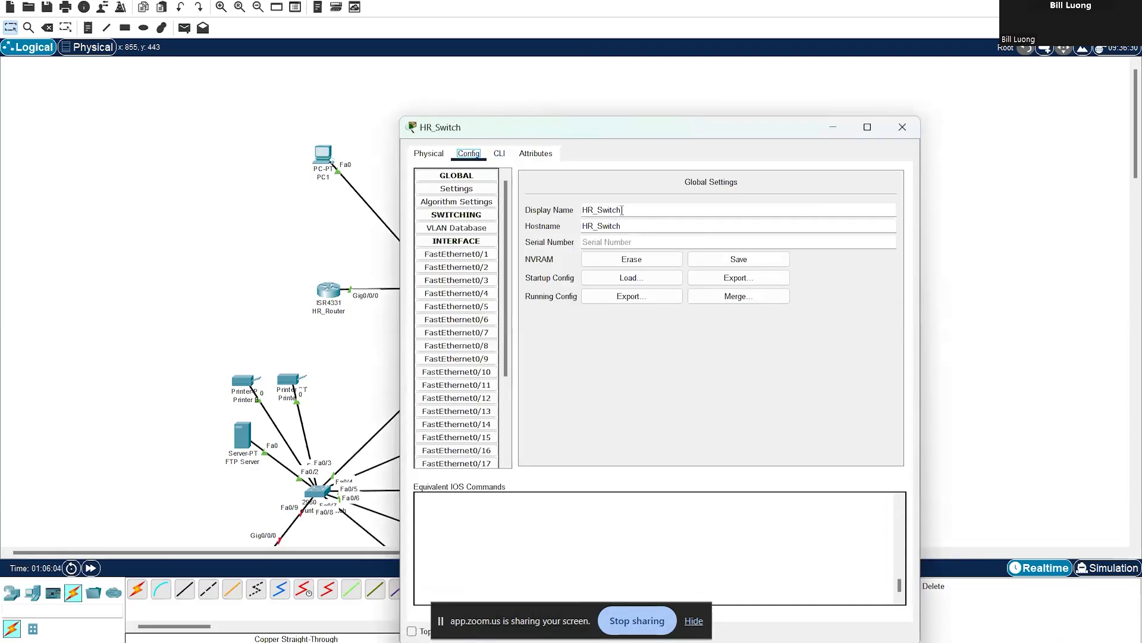
left_click(499, 154)
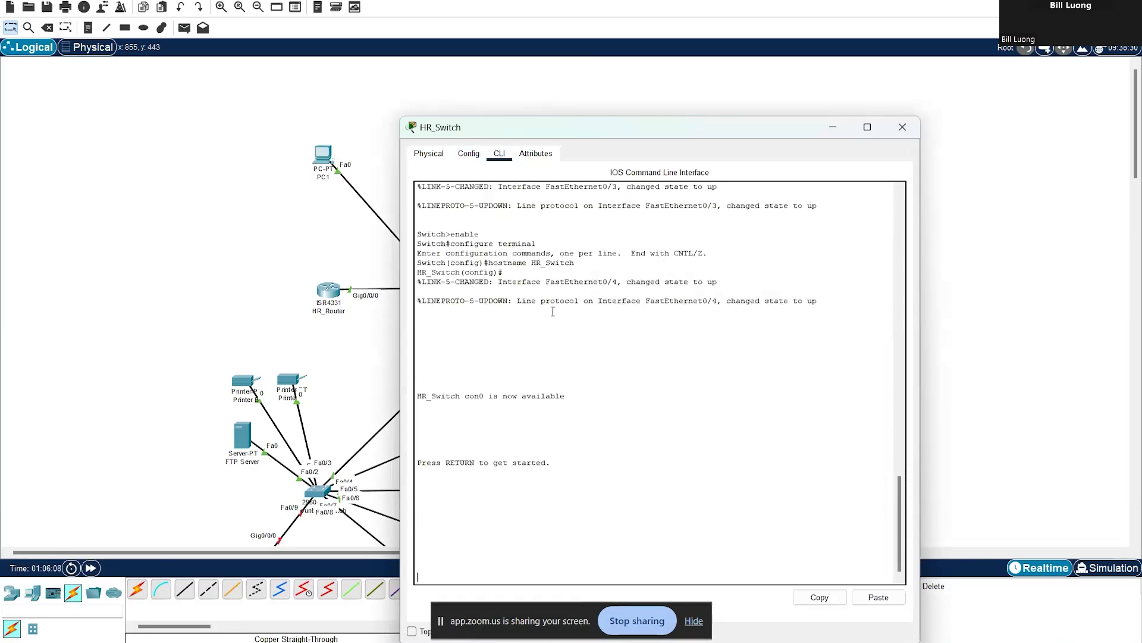
scroll(559, 348, "up", 20)
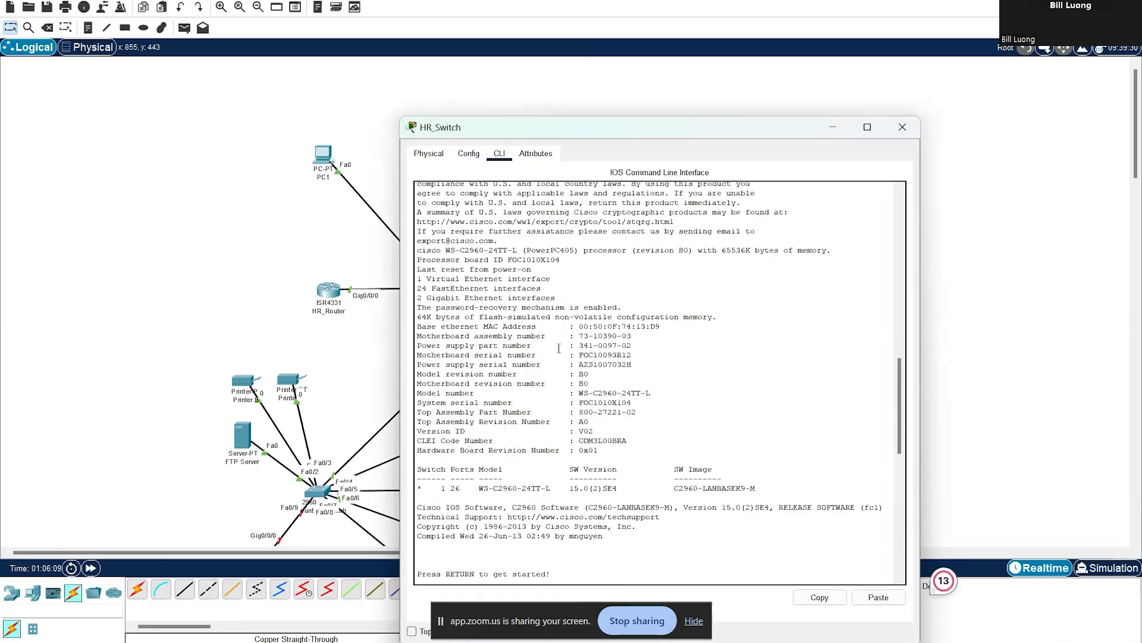
scroll(559, 348, "down", 20)
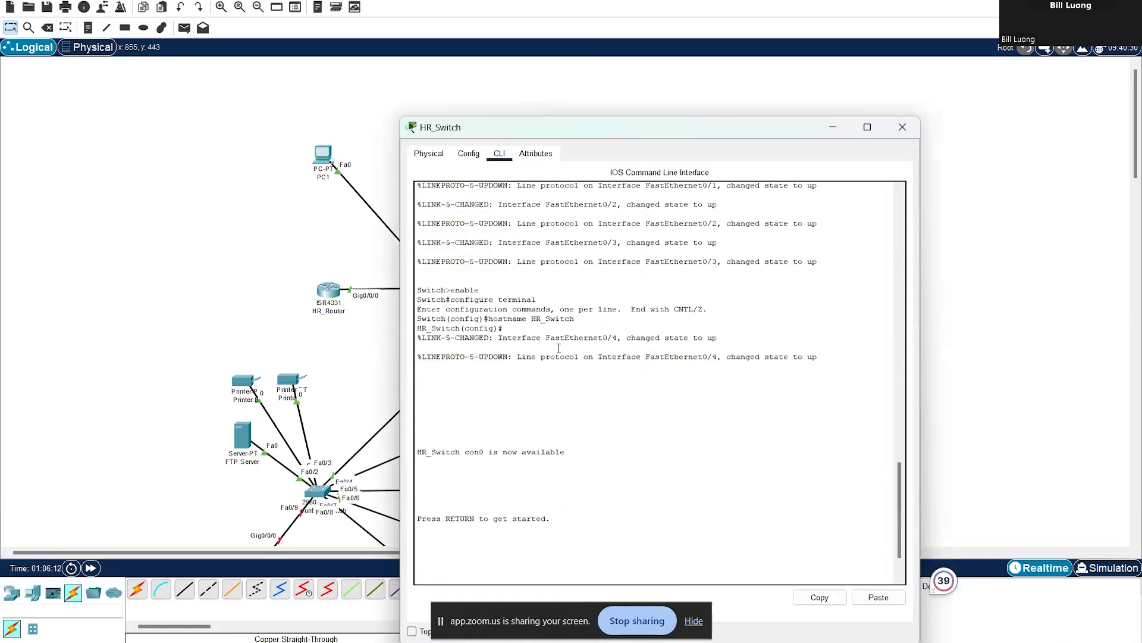
Start a command-line session on HR_Switch and enter global configuration mode with enable and configure terminal.
key("Return")
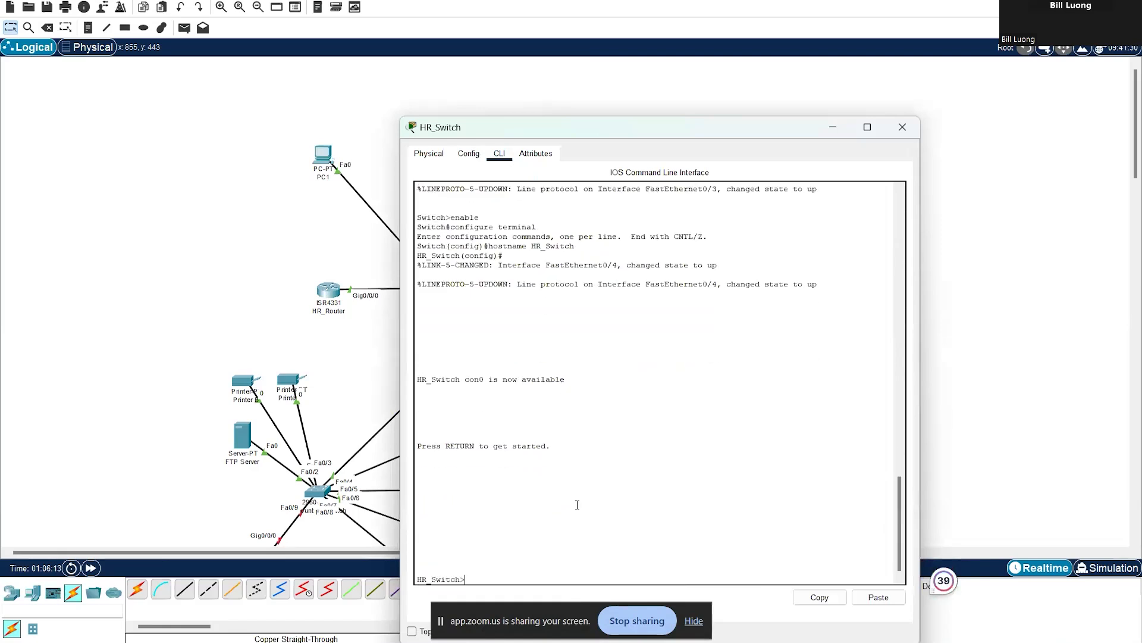
type("enab")
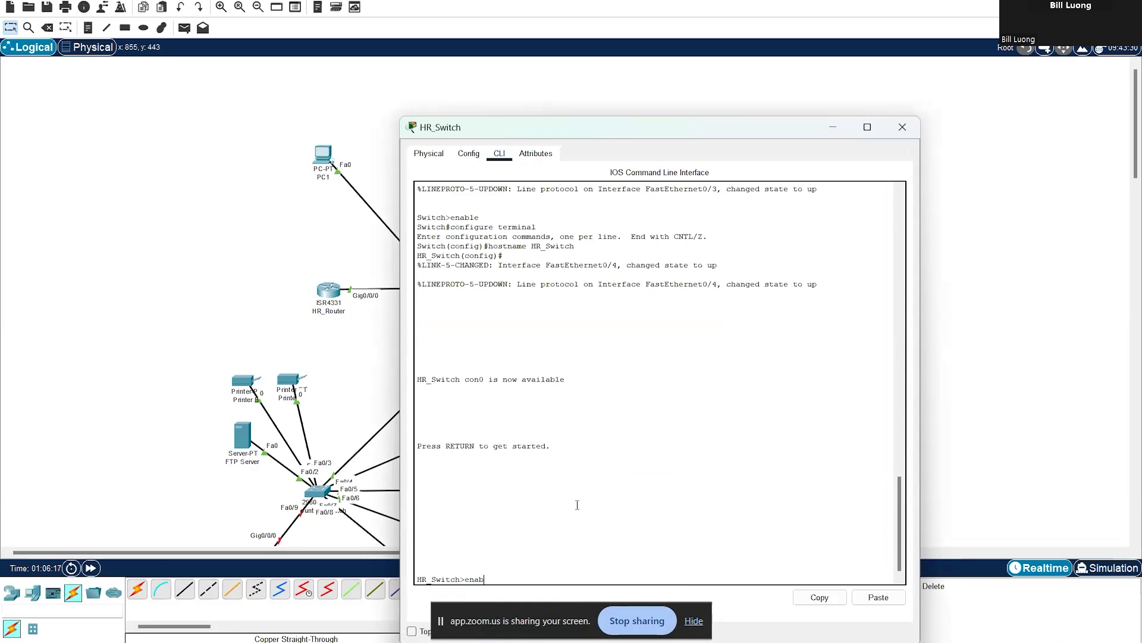
type("le")
key("Return")
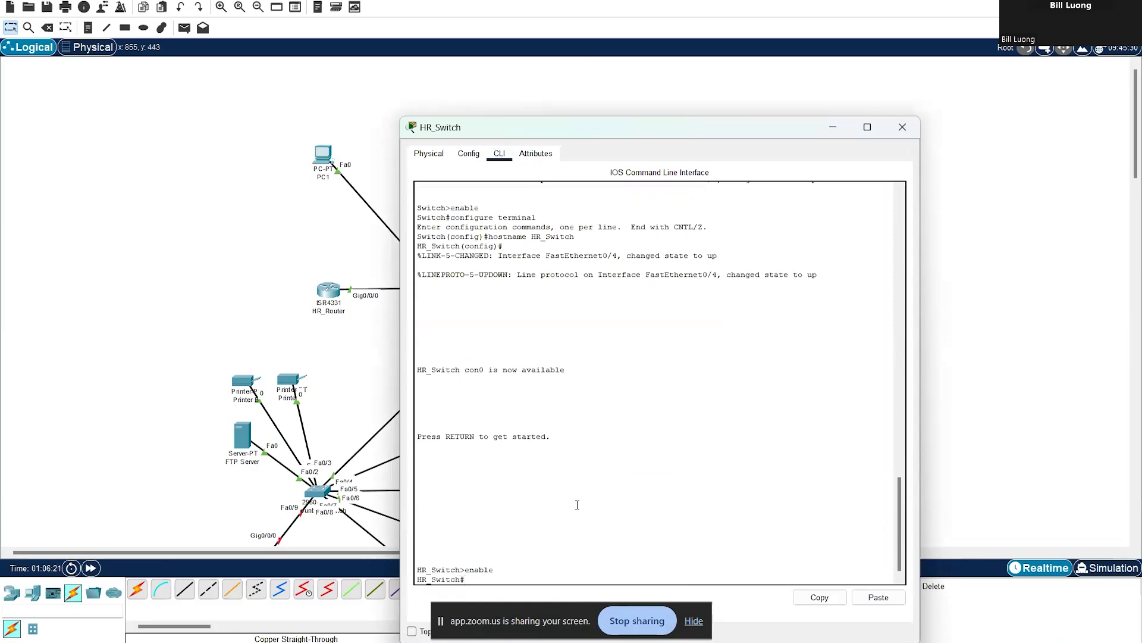
left_click(475, 158)
type("configure terminal")
key("Return")
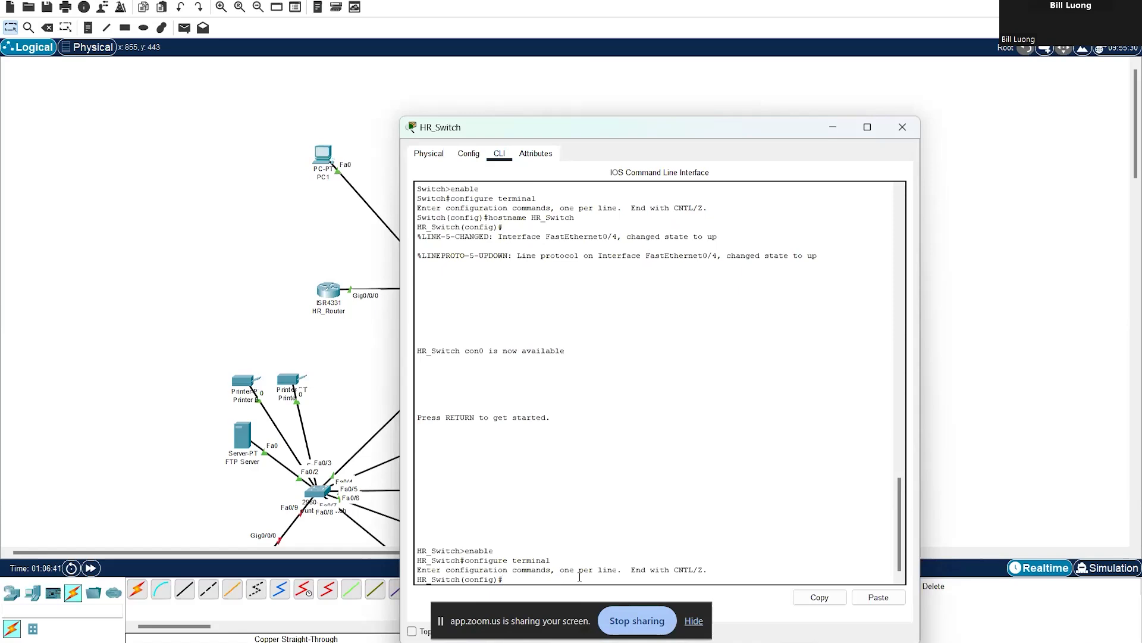
Set the switch's hostname to HR_Switch with the hostname command.
type("hostname")
type("HR_Switch")
key("Return")
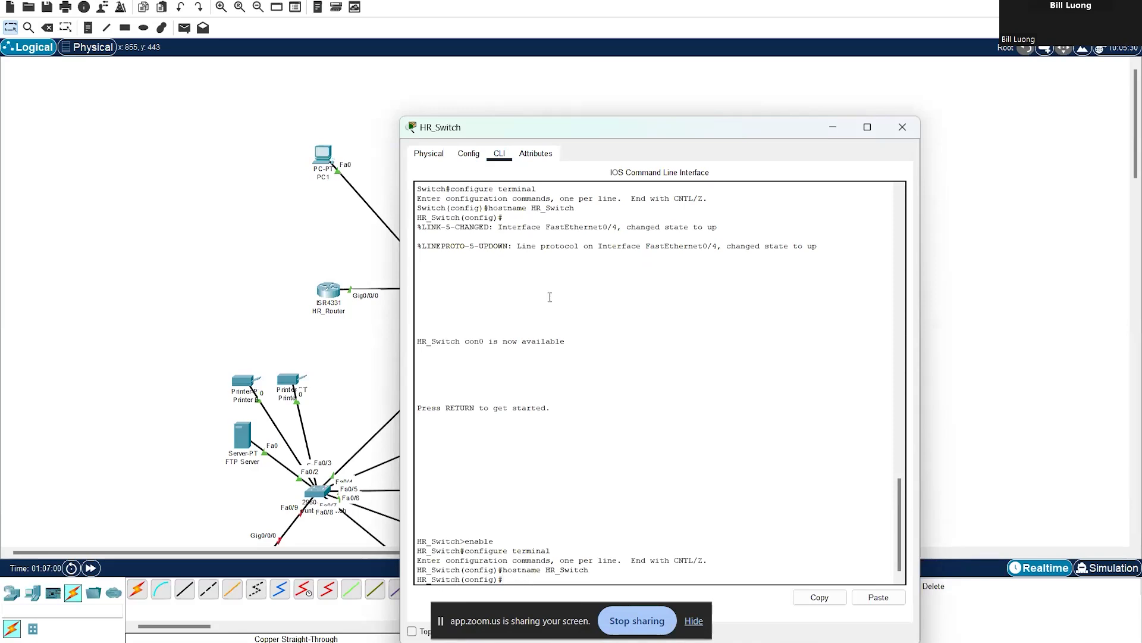
Compare HR_Switch's graphical FastEthernet0/1 settings with the equivalent commands in its command-line interface, and close its window.
left_click(467, 155)
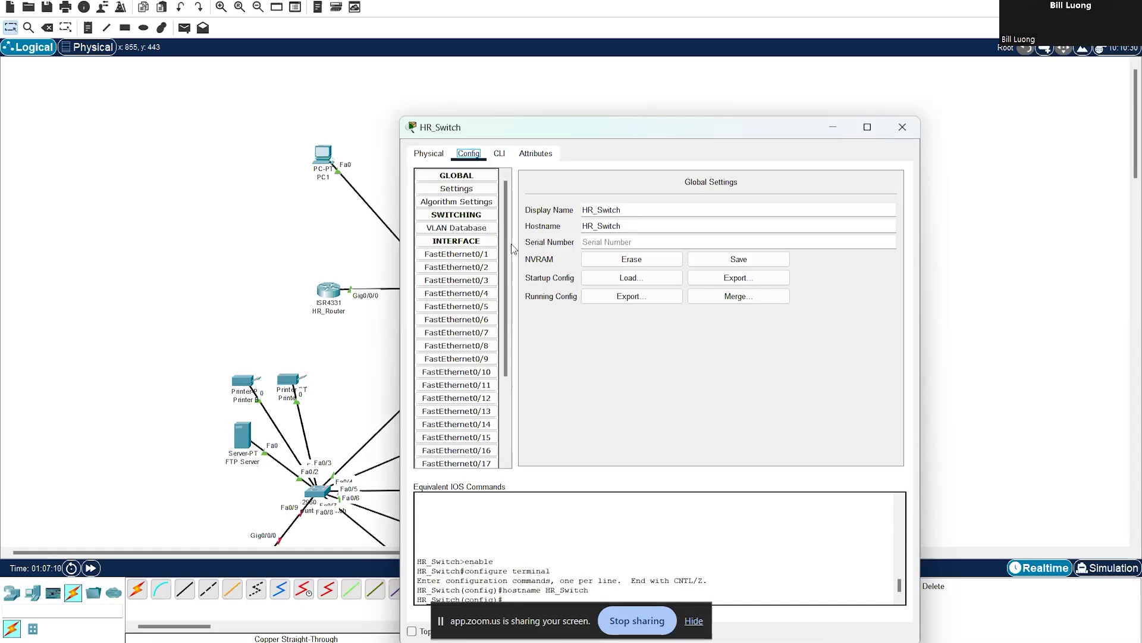
left_click(484, 256)
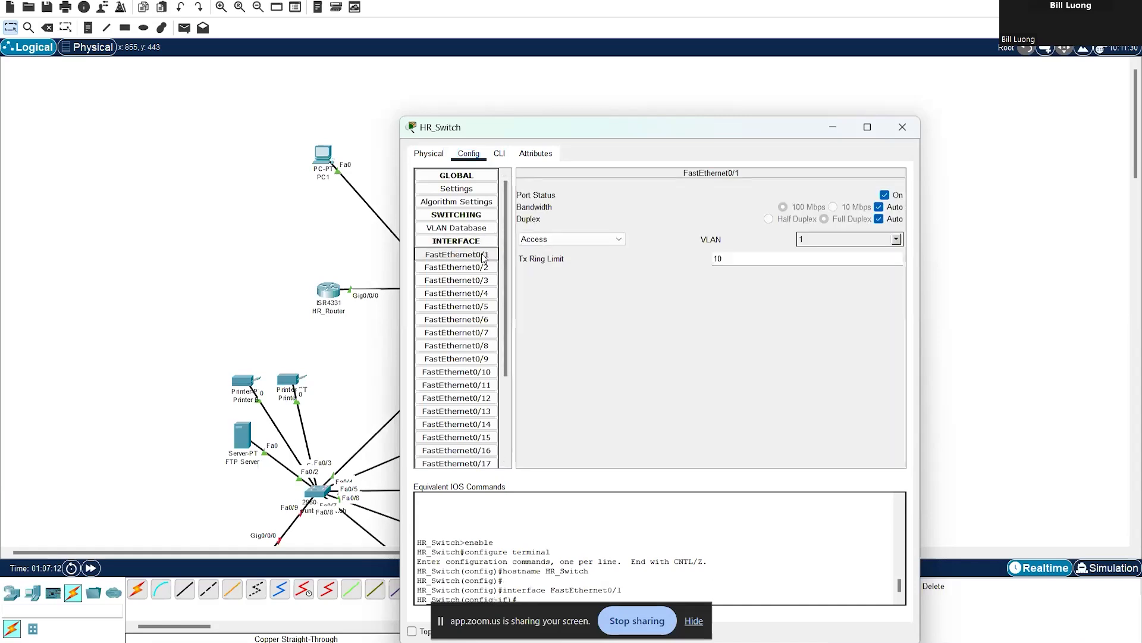
left_click(499, 153)
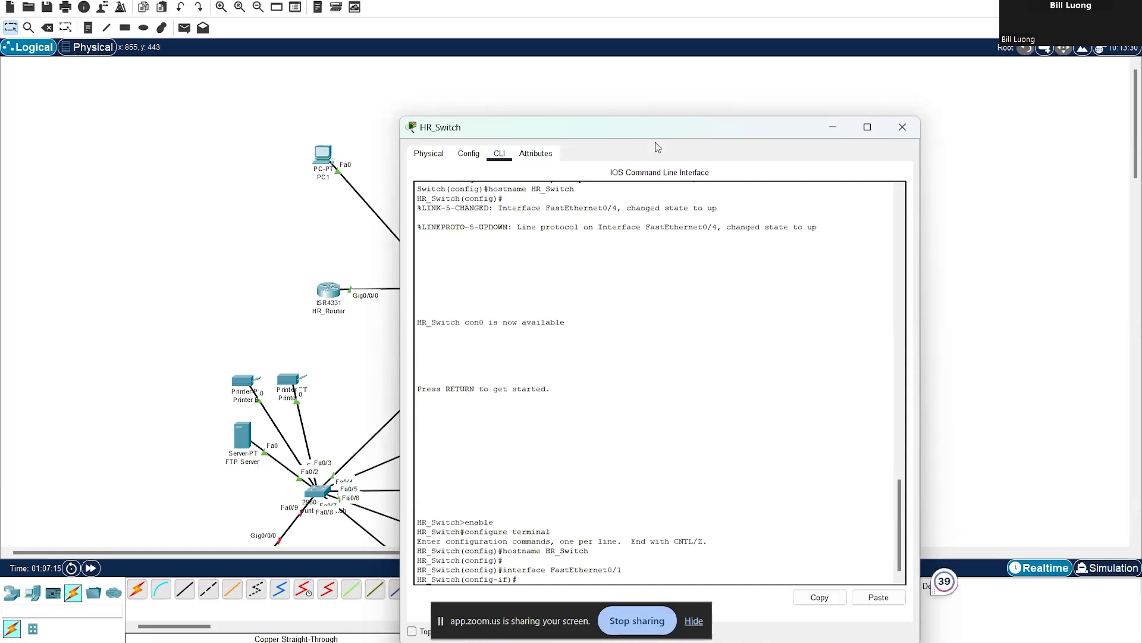
left_click(904, 128)
Review HR_Router's global settings and list of interfaces, and close its window.
left_click(332, 290)
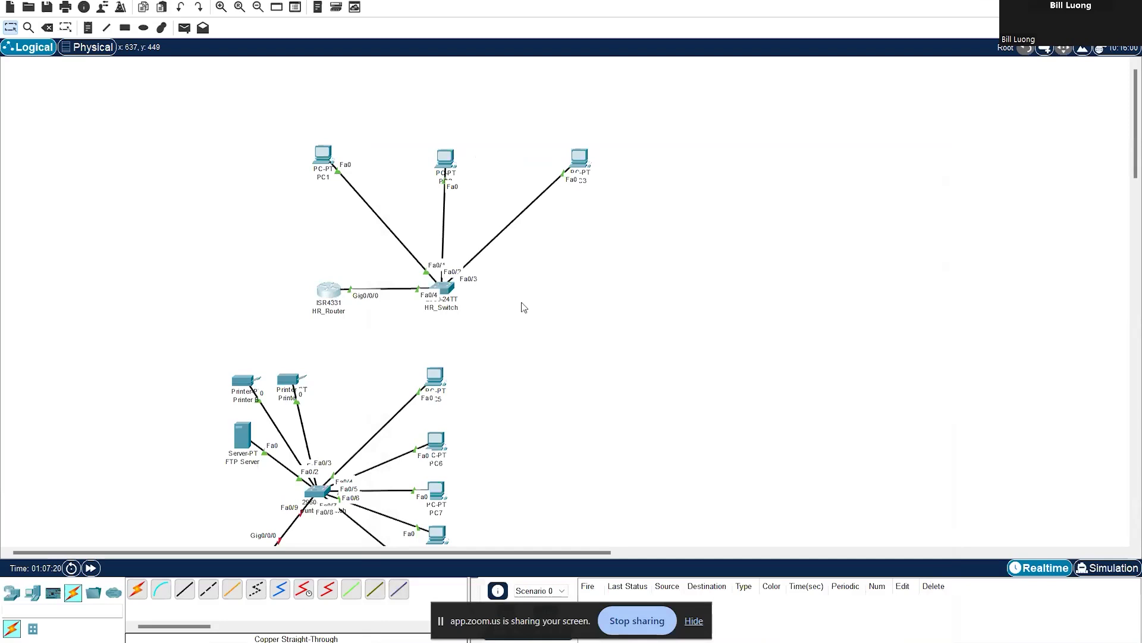
left_click(468, 153)
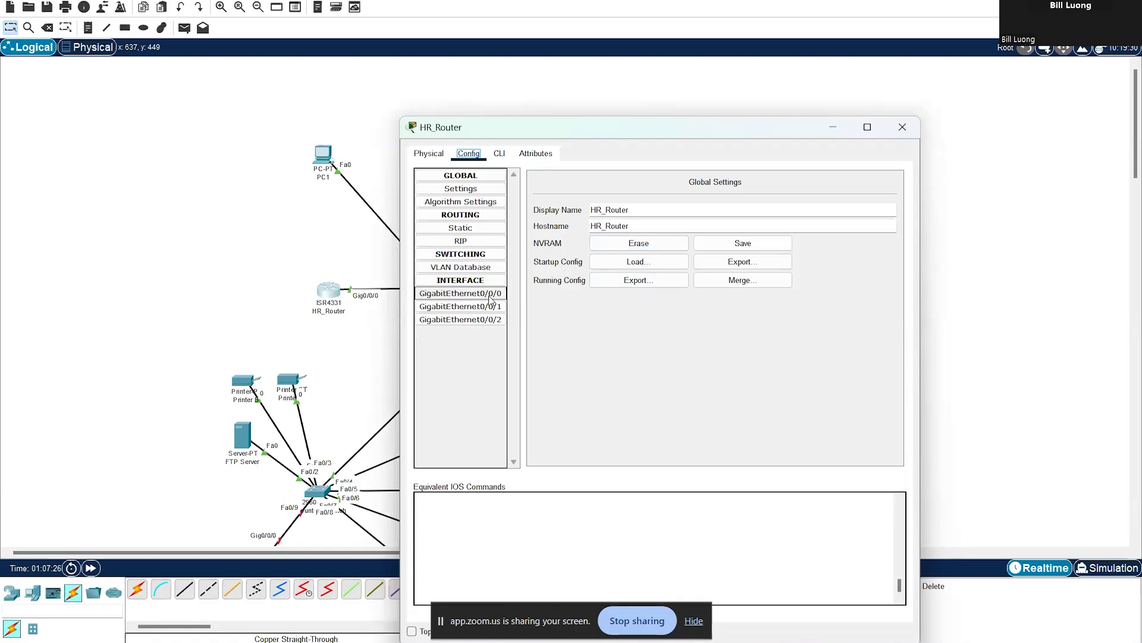
left_click(360, 312)
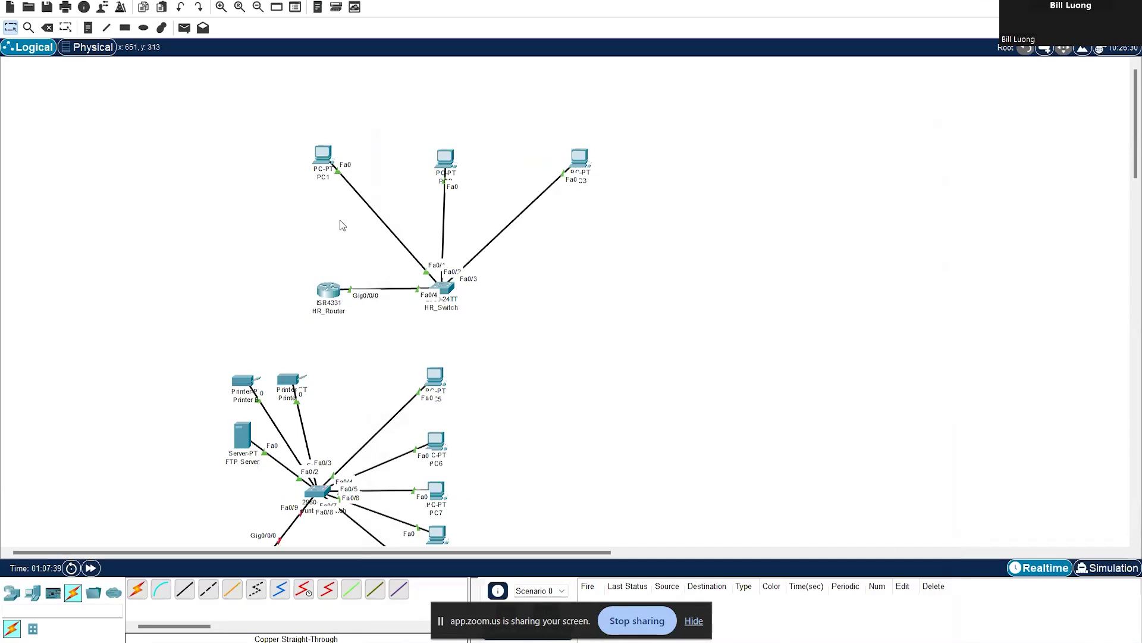
Start a command-line session on HR_Router and enter global configuration mode with enable and configure terminal.
left_click(335, 292)
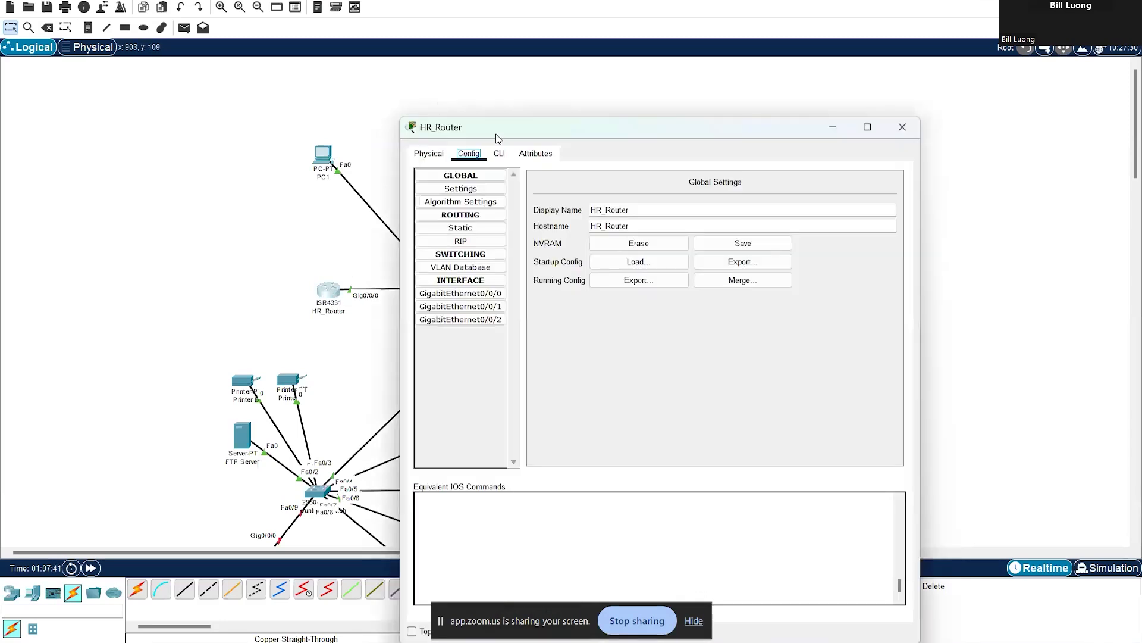
left_click(499, 154)
left_click(541, 501)
key("Return")
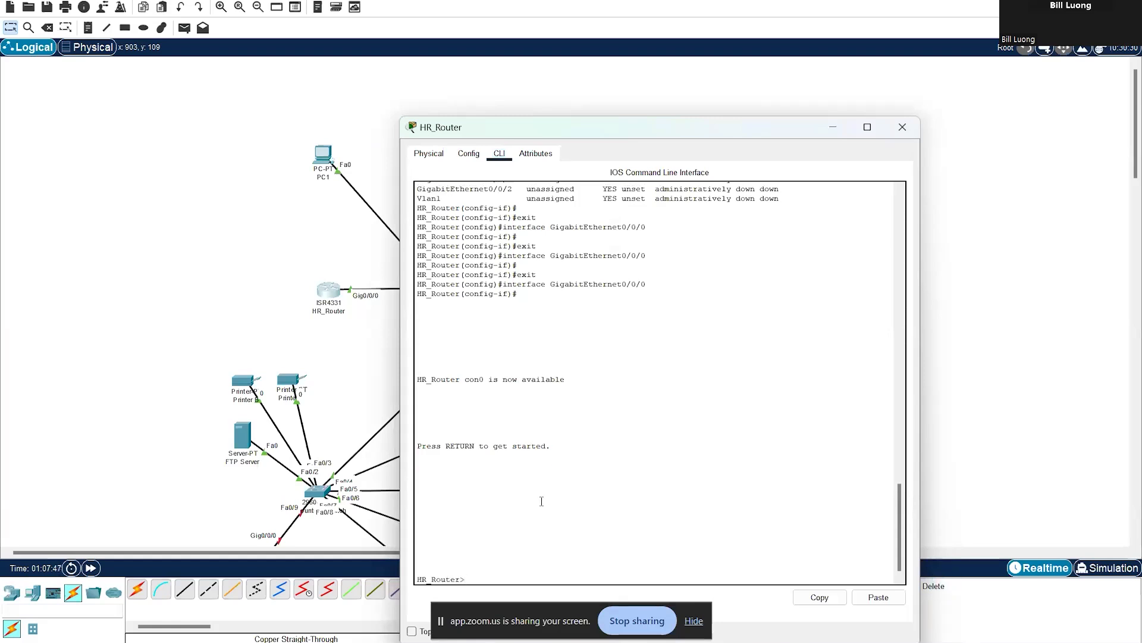
type("enable")
key("Return")
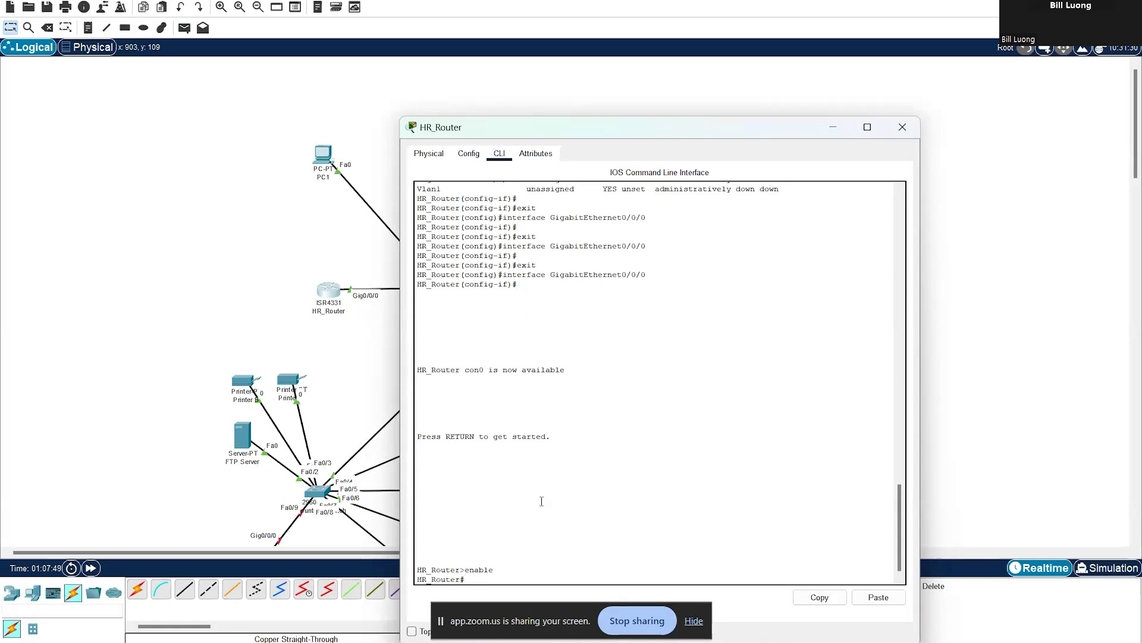
type("configuration terminal")
key("Return")
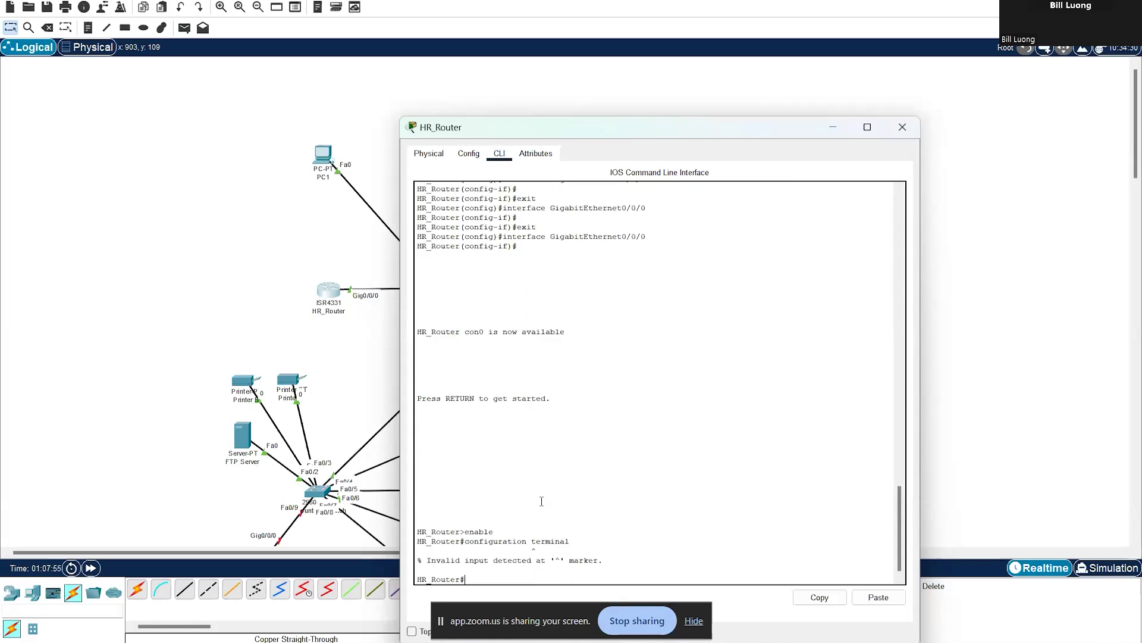
type("configure terminal")
key("Return")
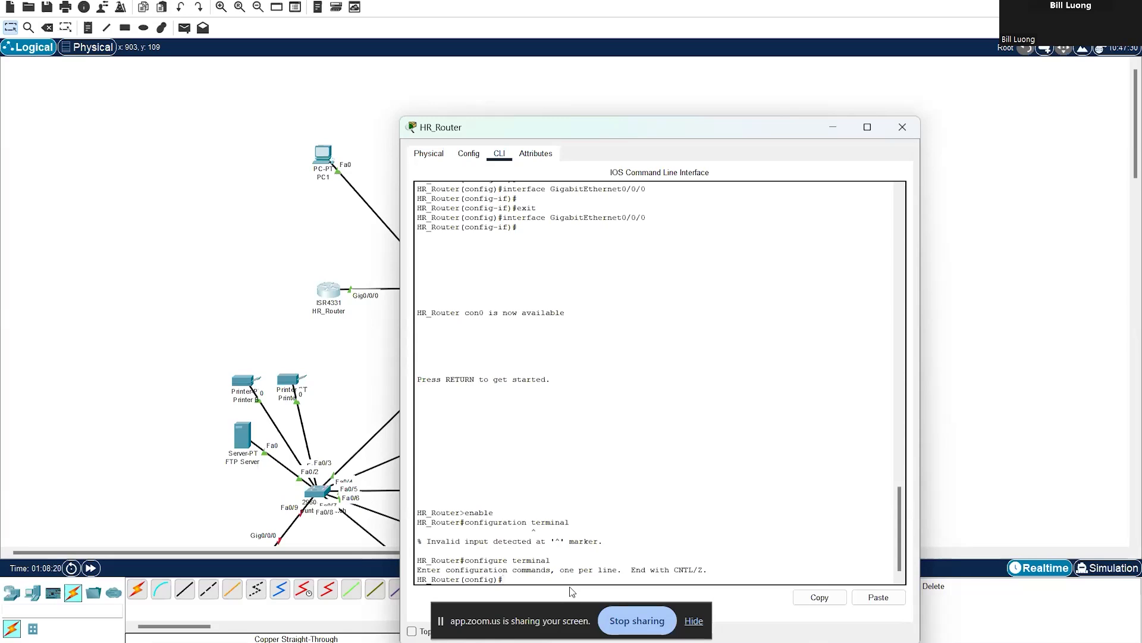
Assign IP address 192.168.1.1 with mask 255.255.255.0 to HR_Router's interface Gig0/0/0 and enable it with no shutdown.
type("interface Gig0/0/0")
key("Return")
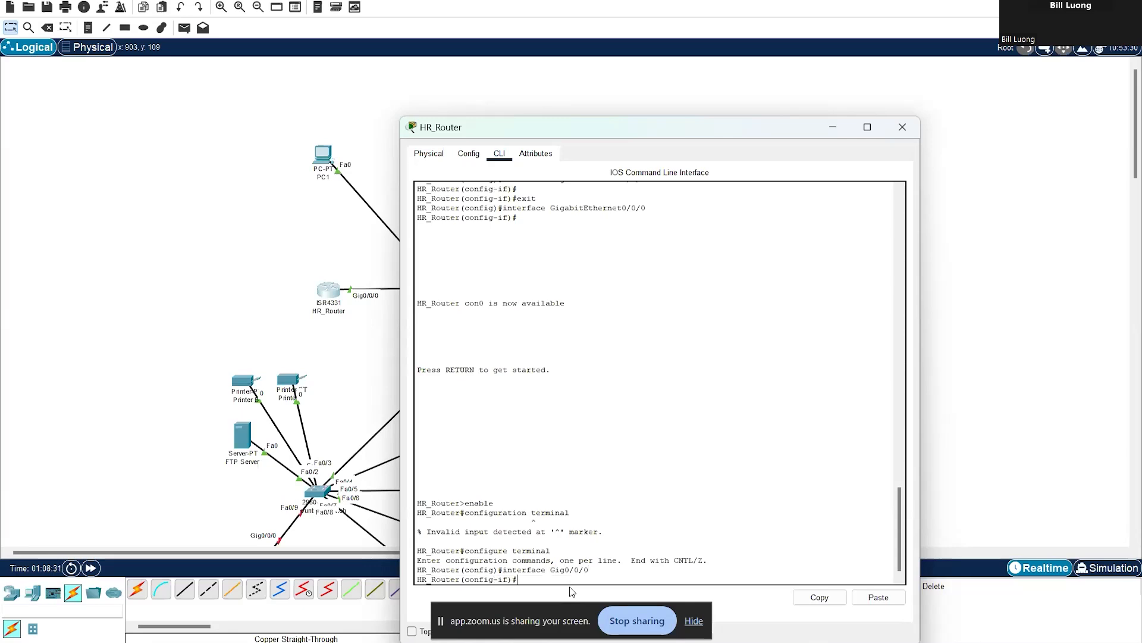
type("ip address 192.168.1.1 255.255.255.")
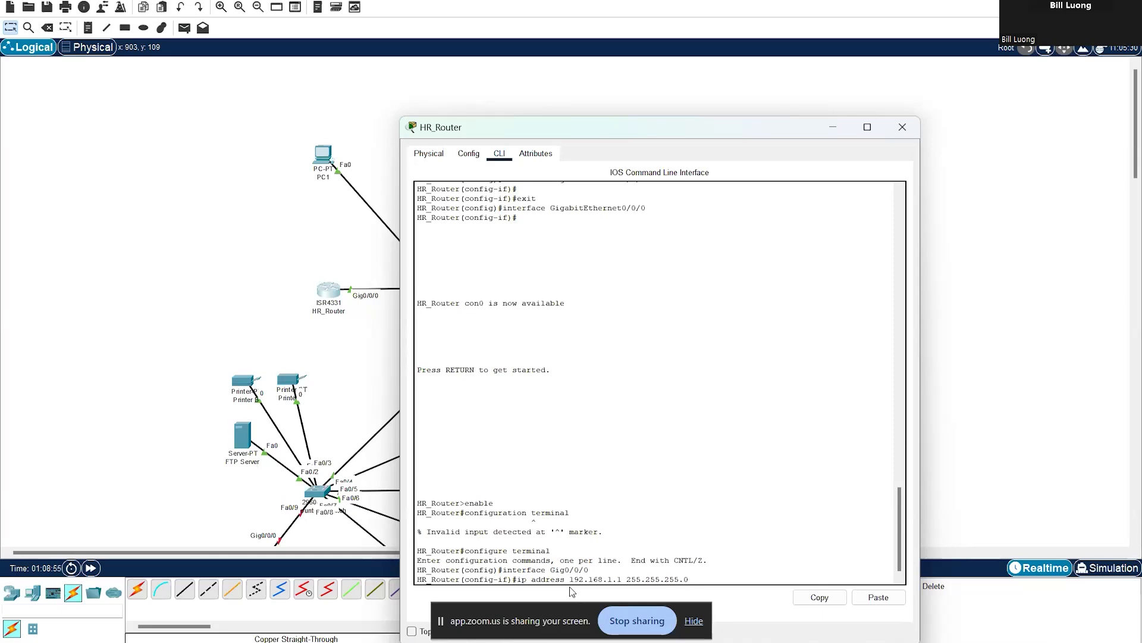
type("0")
key("Return")
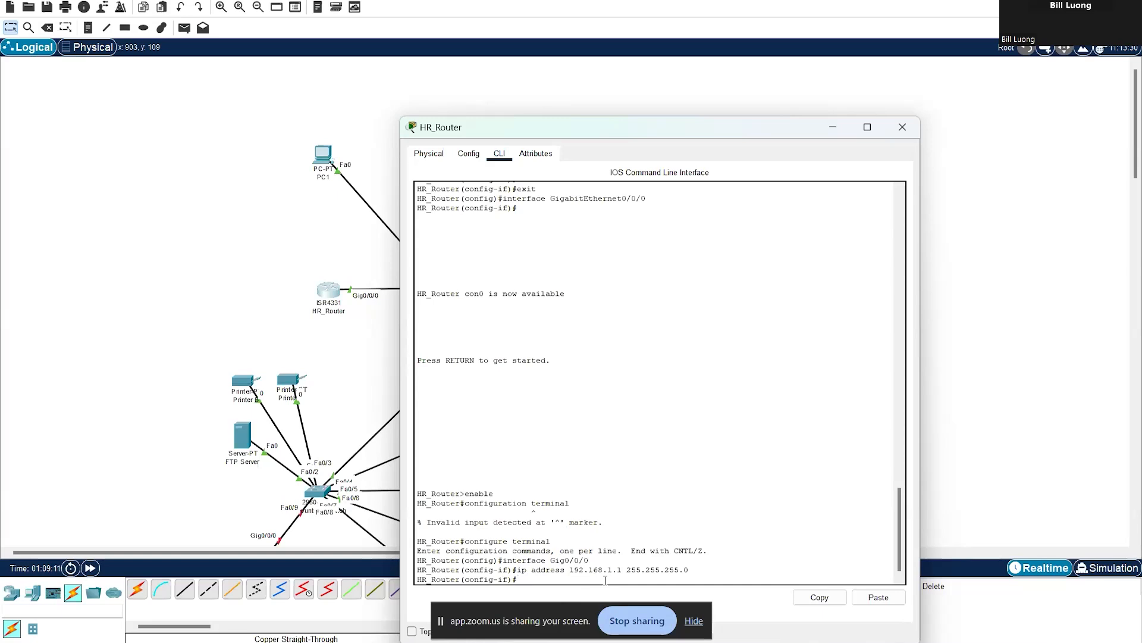
type("no shutdown")
key("Return")
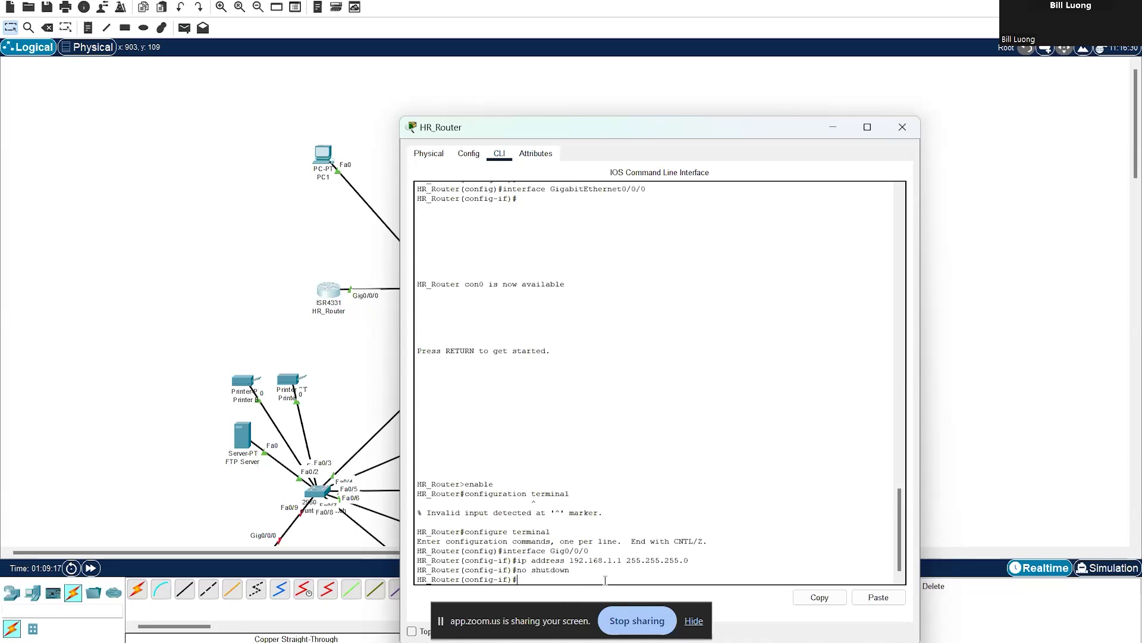
Check HR_Router's interface addresses and statuses with do show ip interface brief, and close its window.
type("do show ip interface breif")
left_click_drag(647, 579, 519, 580)
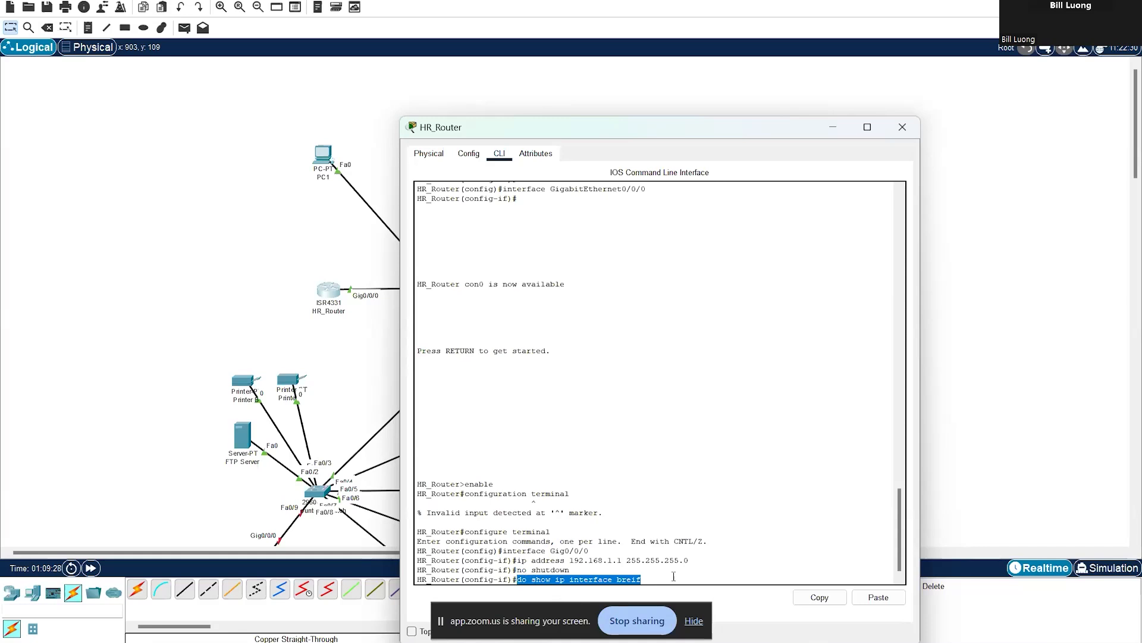
left_click(632, 578)
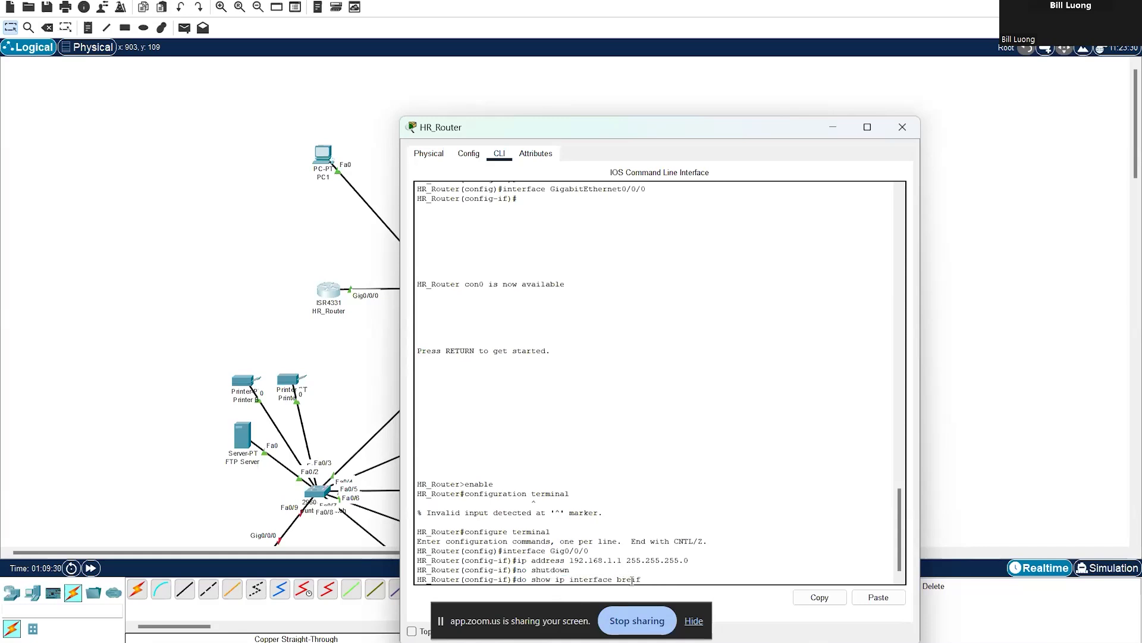
key("BackSpace")
key("BackSpace")
key("BackSpace")
type("ief")
left_click_drag(644, 579, 515, 580)
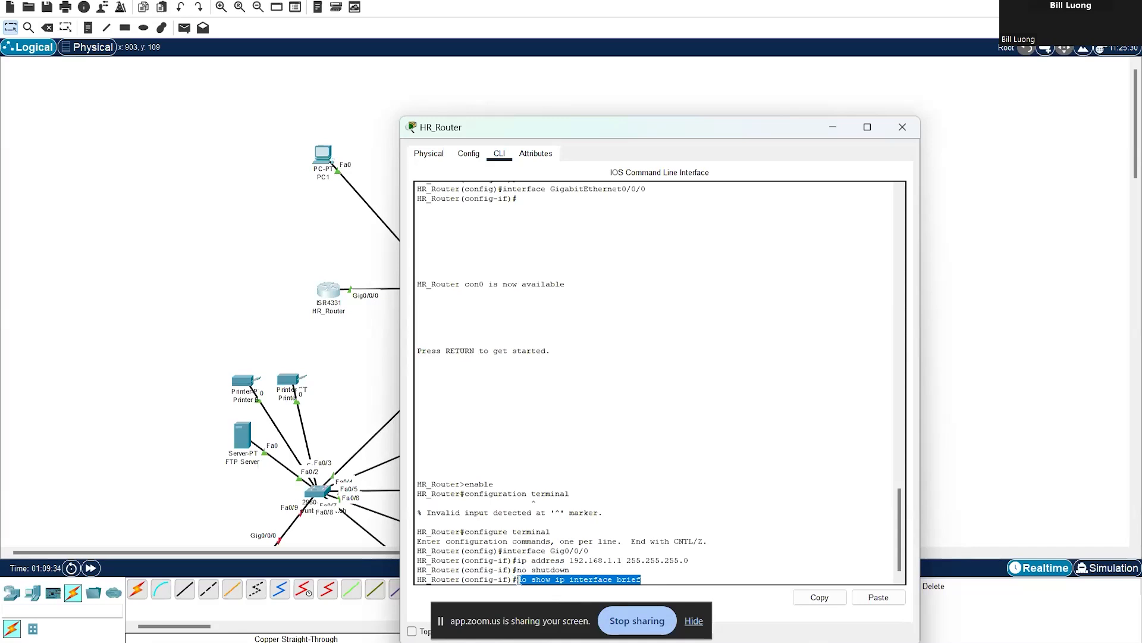
left_click(646, 578)
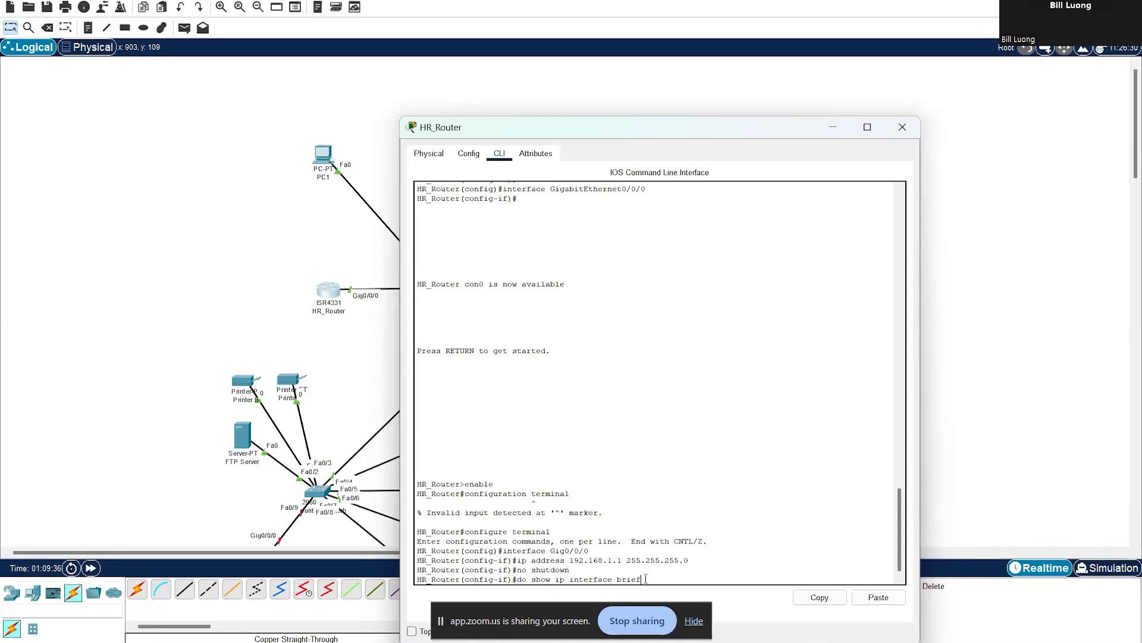
key("Return")
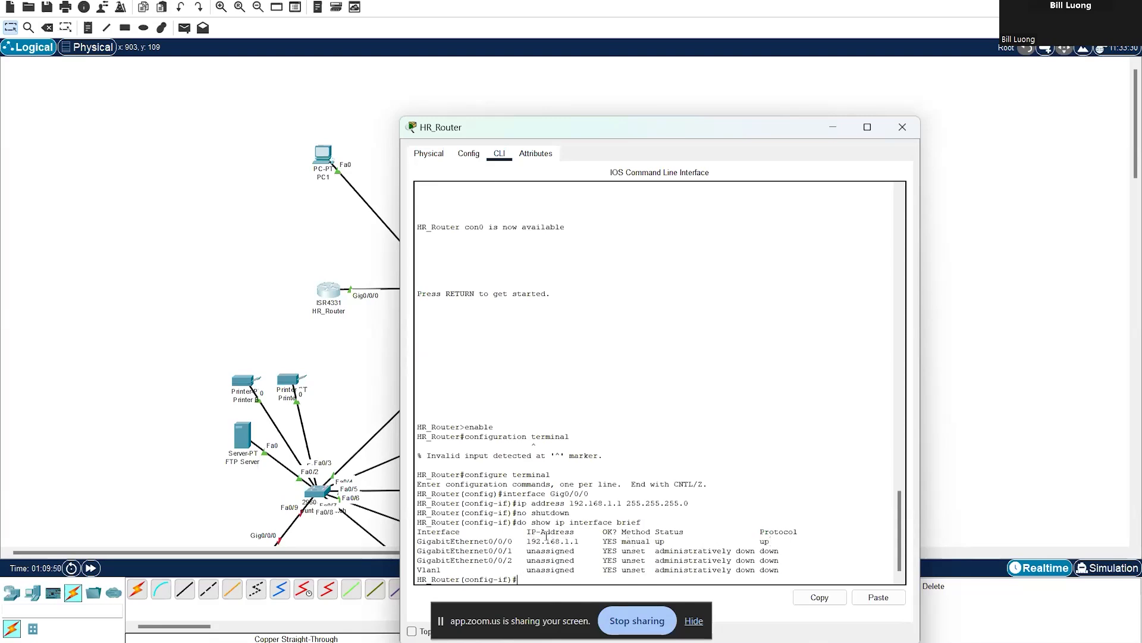
left_click(902, 127)
Look over the Accounting network's devices in the workspace and stop the Zoom screen share.
scroll(466, 389, "down", 5)
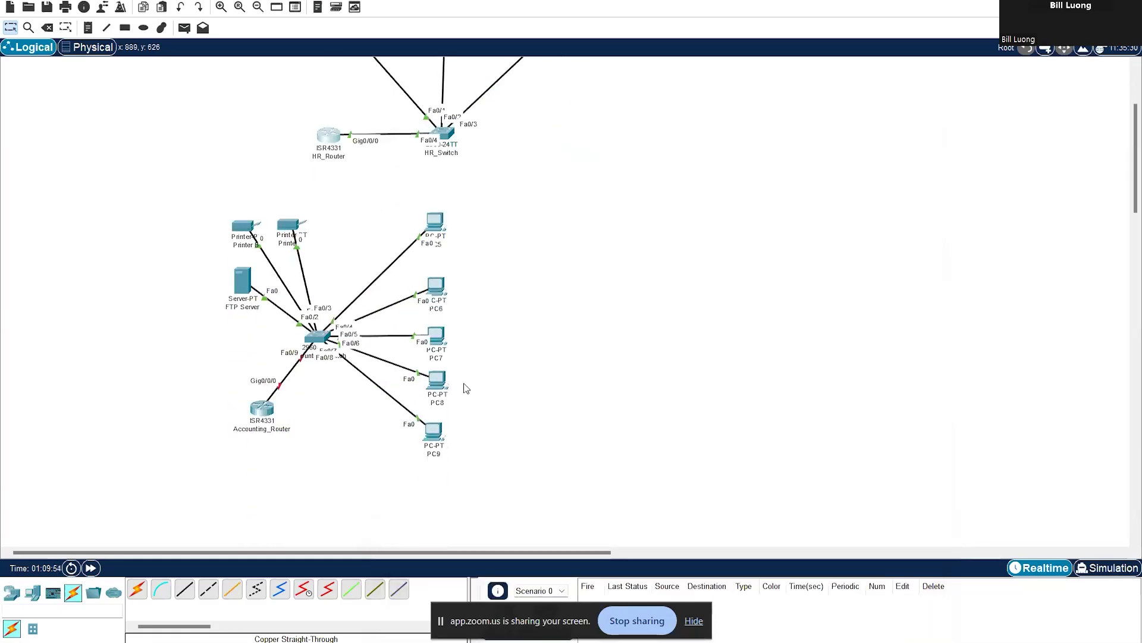
scroll(466, 389, "up", 2)
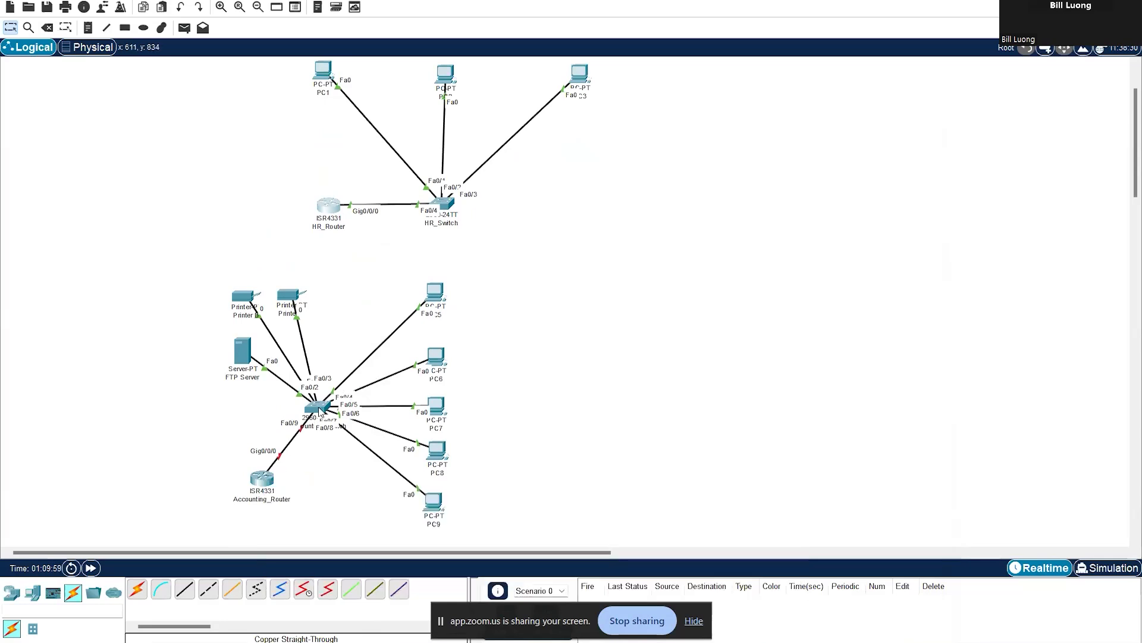
mouse_move(319, 409)
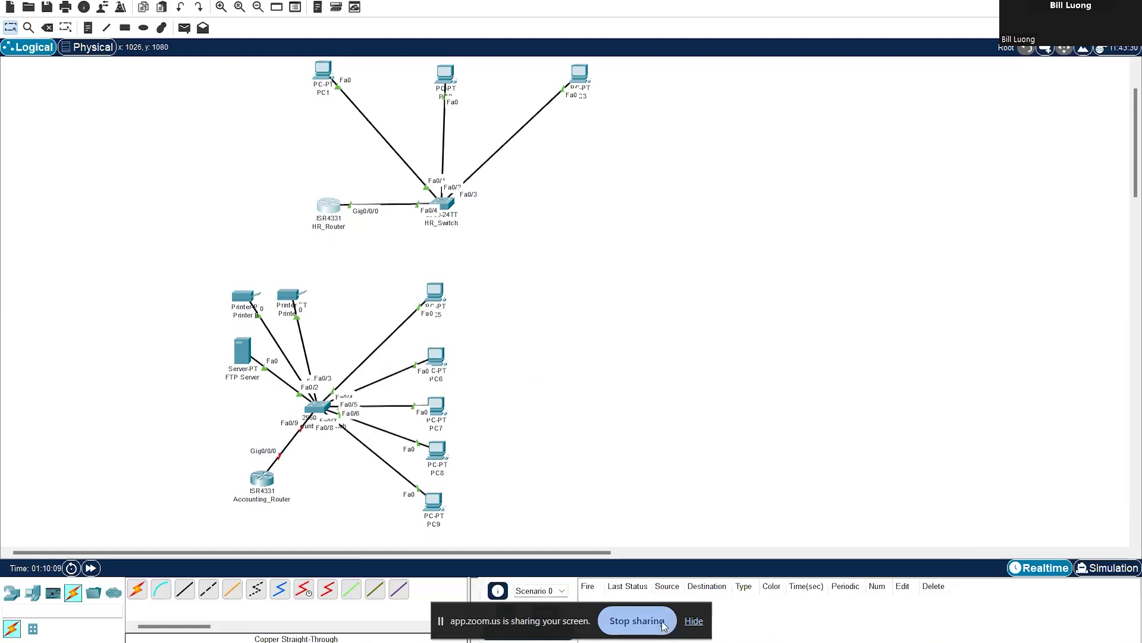
left_click(637, 620)
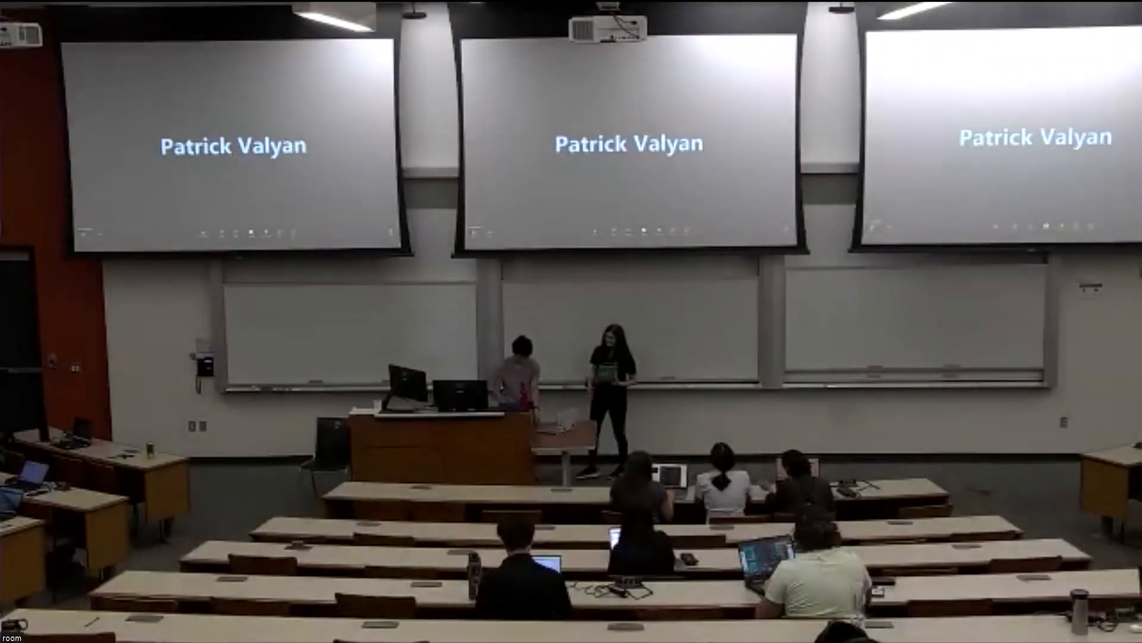